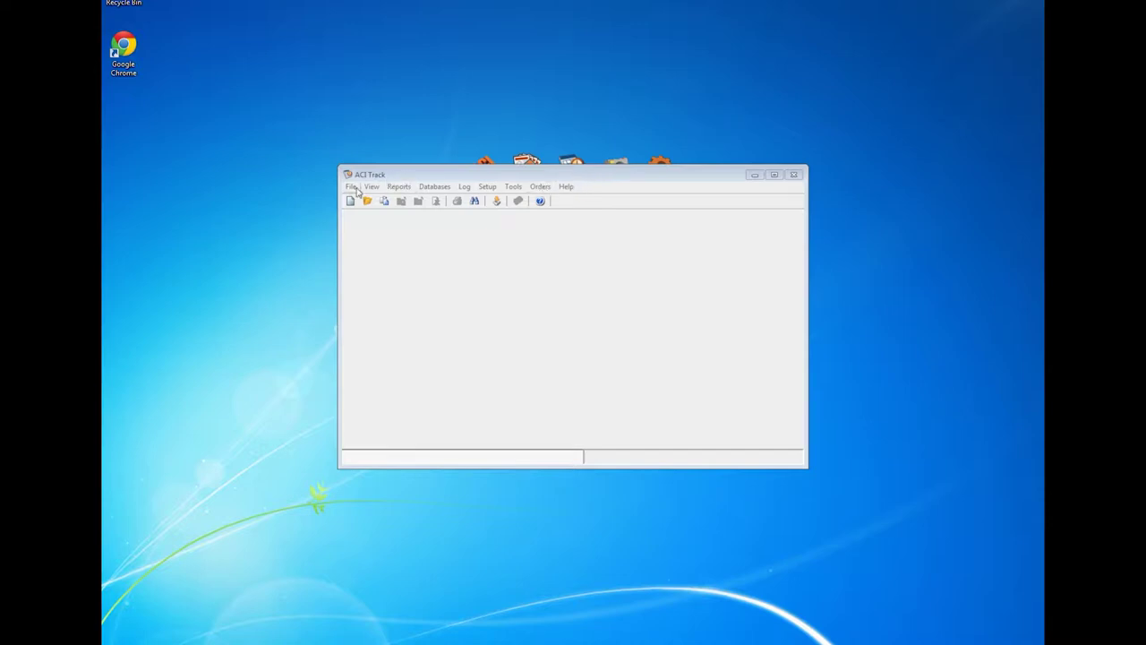
# Step: Start a blank order and look over its Loan Type and Job Type choices without picking any
pyautogui.click(352, 202)
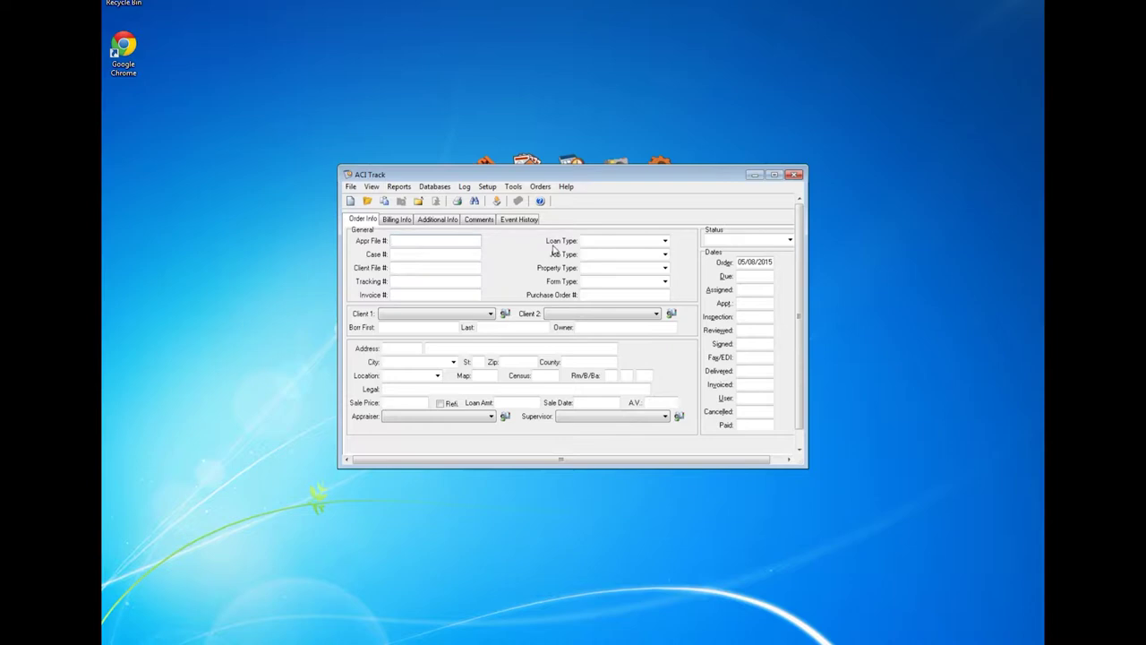
pyautogui.click(664, 241)
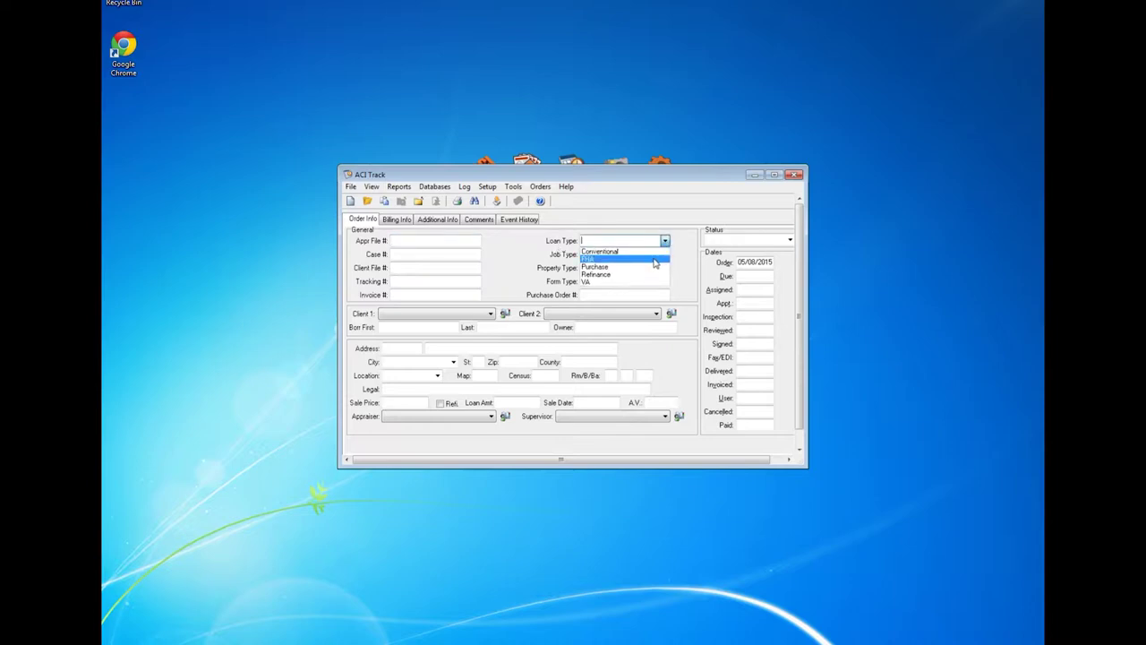
pyautogui.click(665, 255)
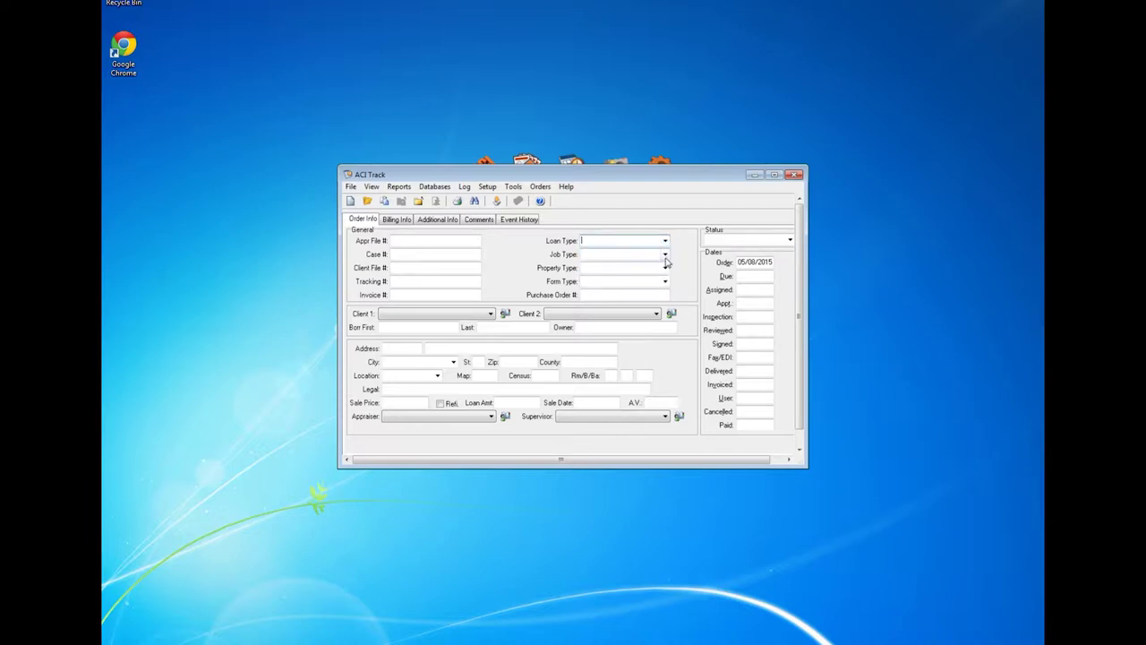
pyautogui.click(665, 255)
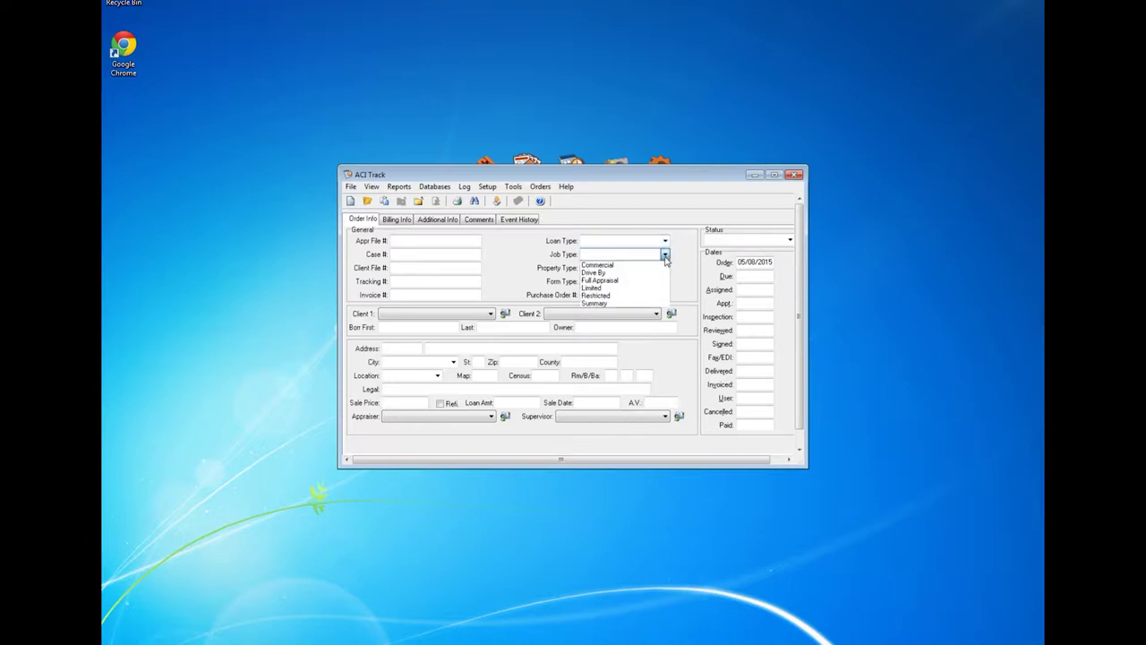
pyautogui.click(679, 262)
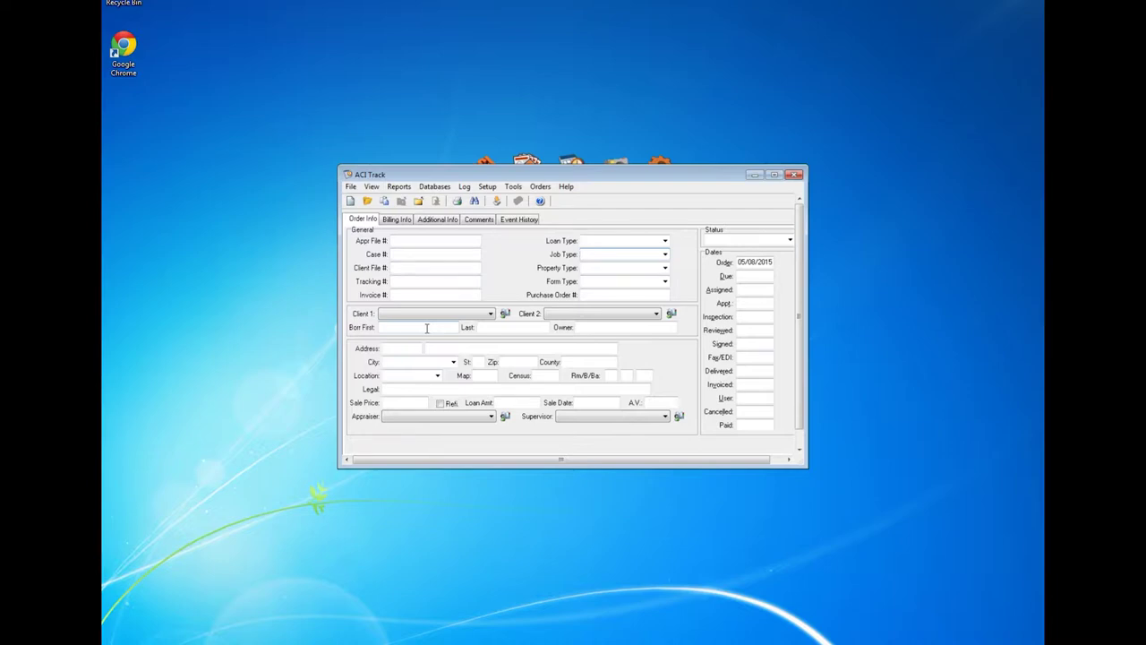
# Step: Close the blank order unsaved and add 'Custom' to the Job Type common responses
pyautogui.click(351, 187)
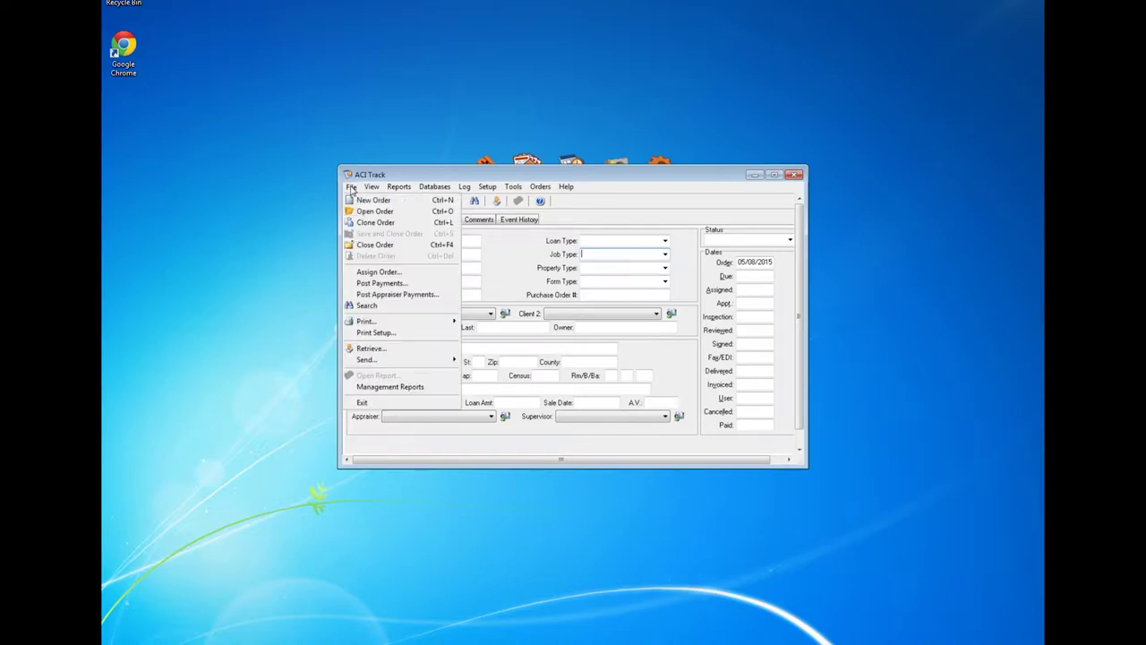
pyautogui.click(366, 244)
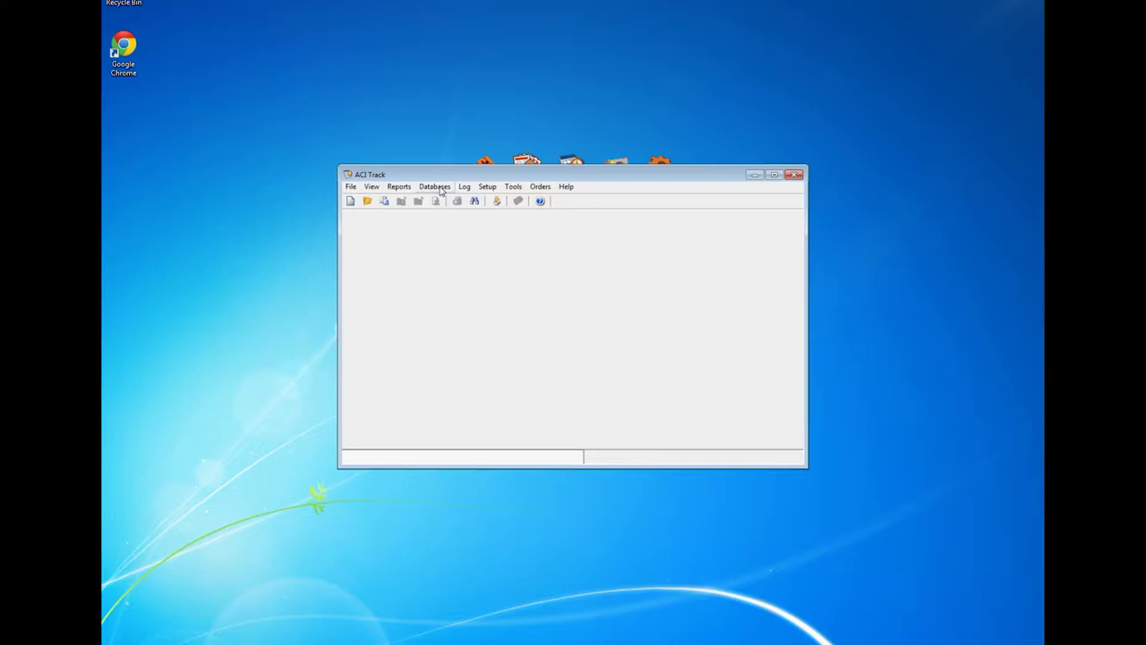
pyautogui.click(437, 187)
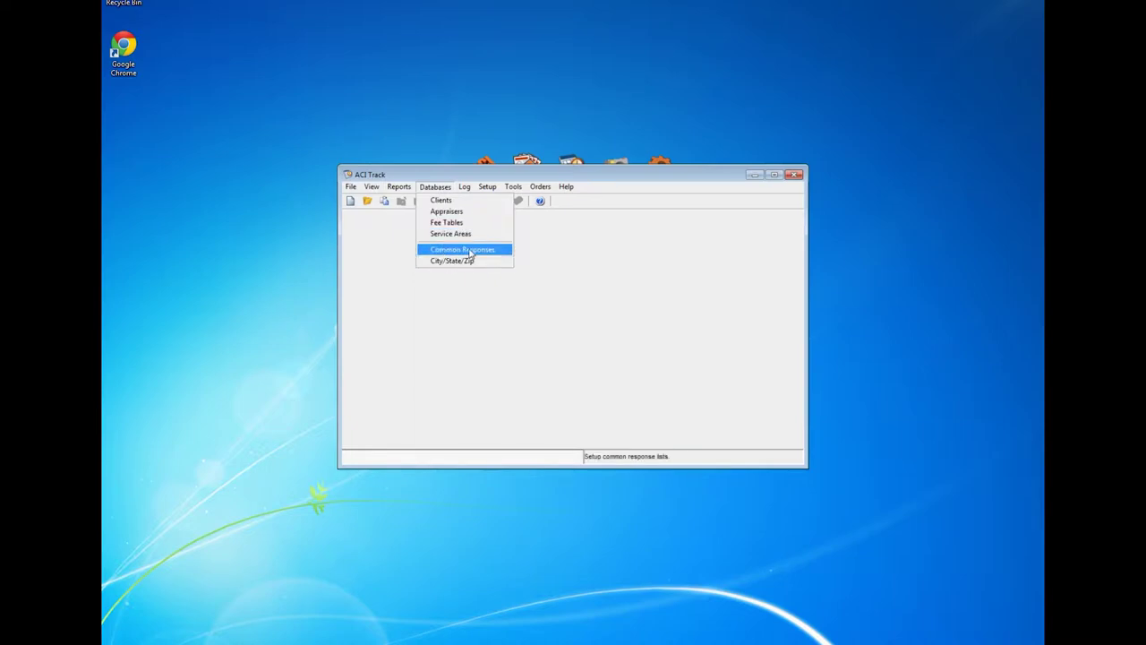
pyautogui.click(469, 251)
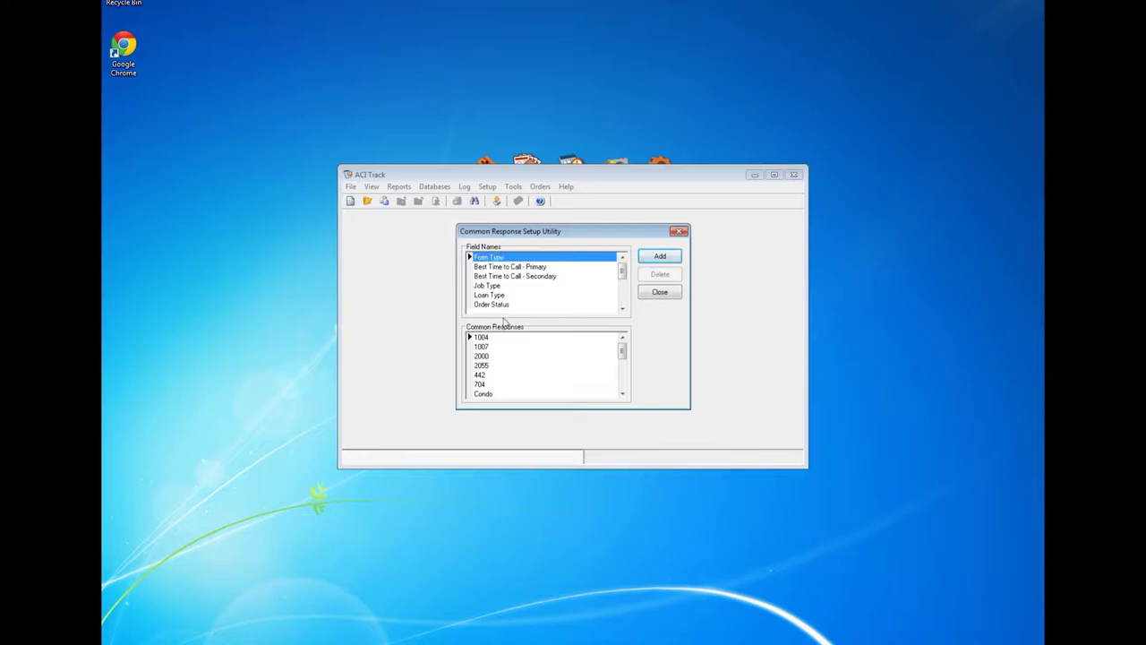
pyautogui.click(491, 285)
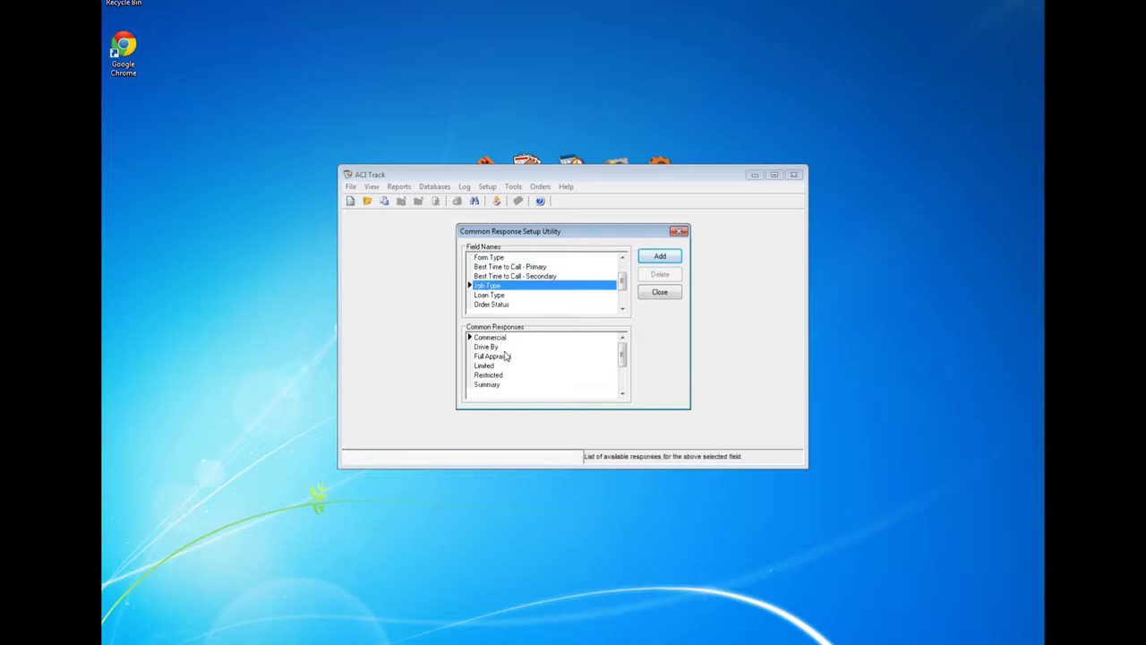
pyautogui.click(660, 257)
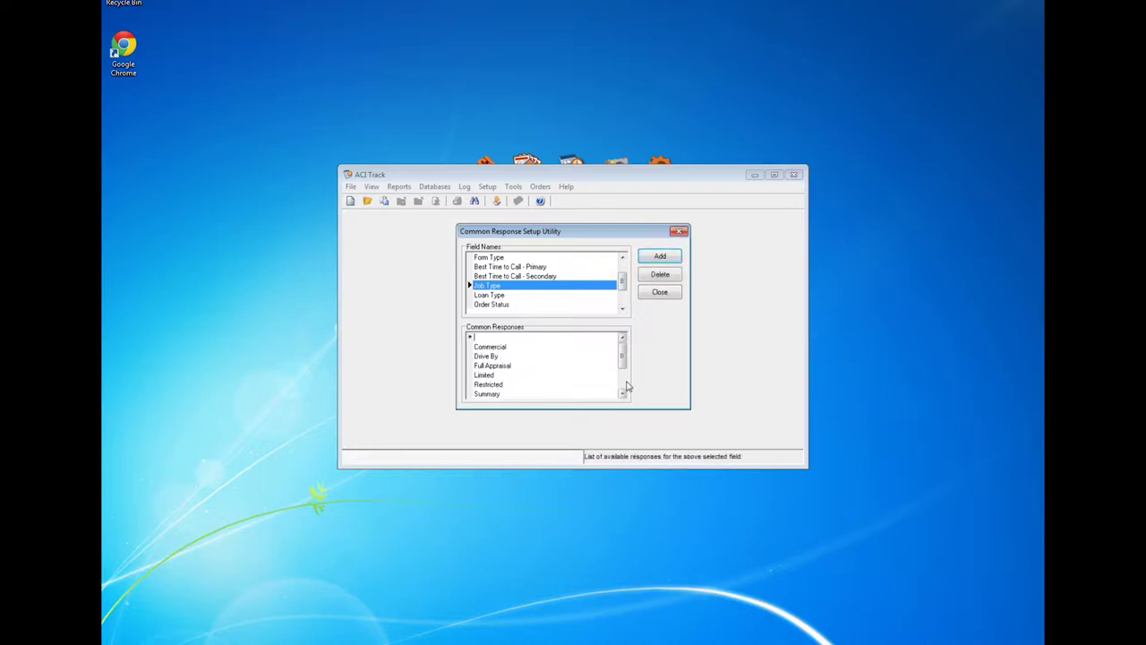
pyautogui.write('Custom')
pyautogui.click(660, 293)
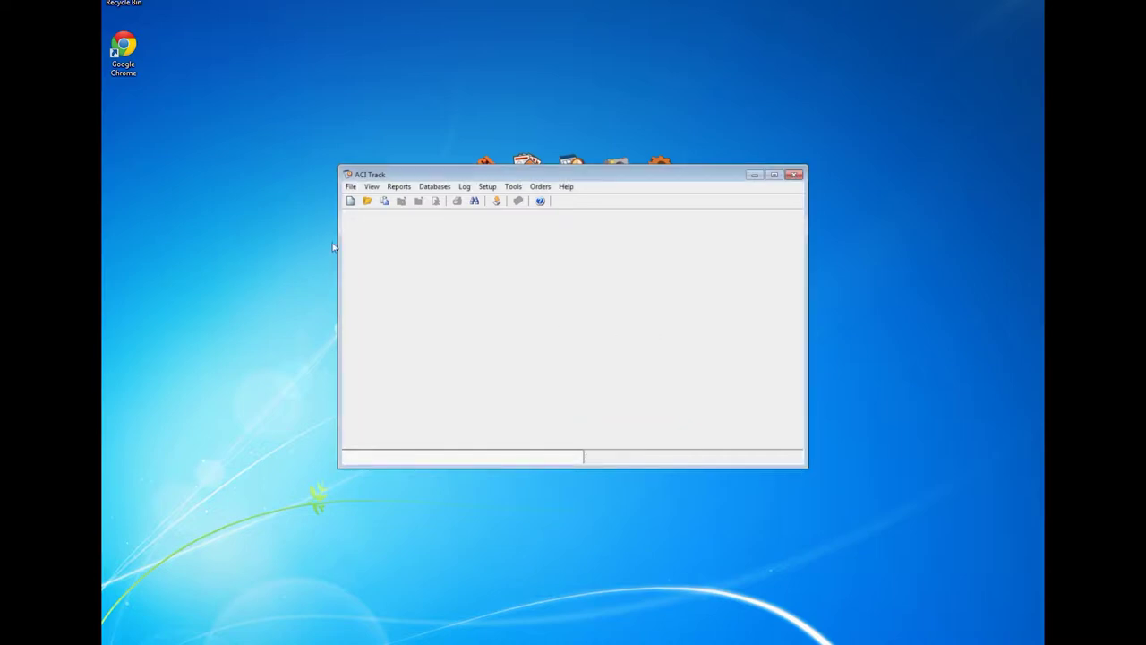
pyautogui.click(352, 202)
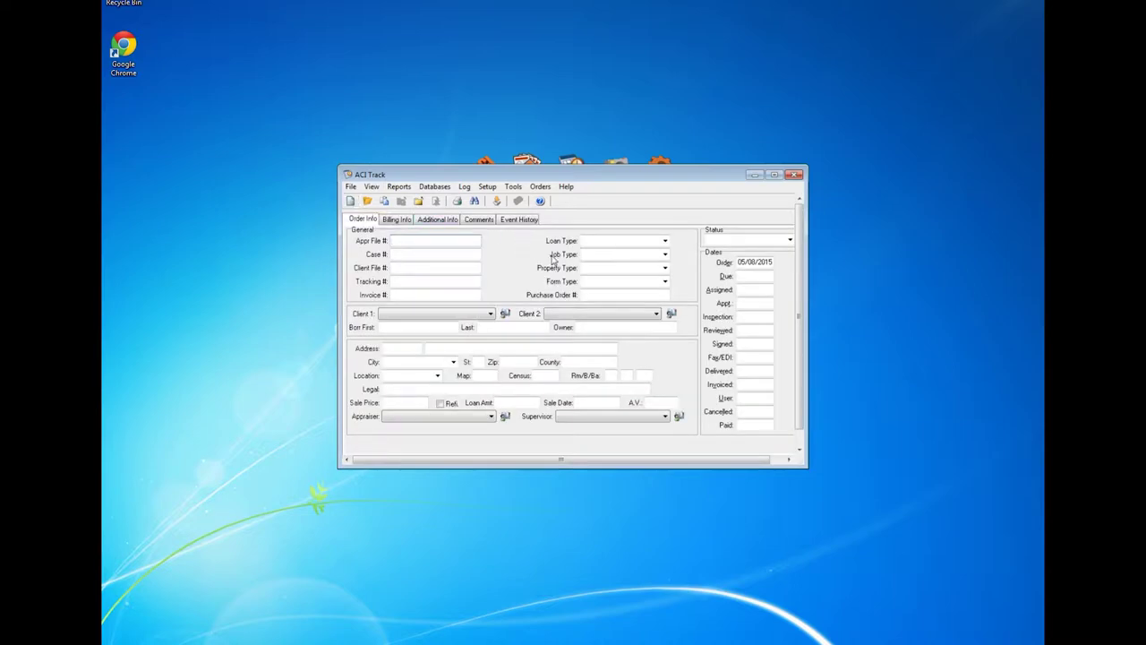
pyautogui.click(665, 255)
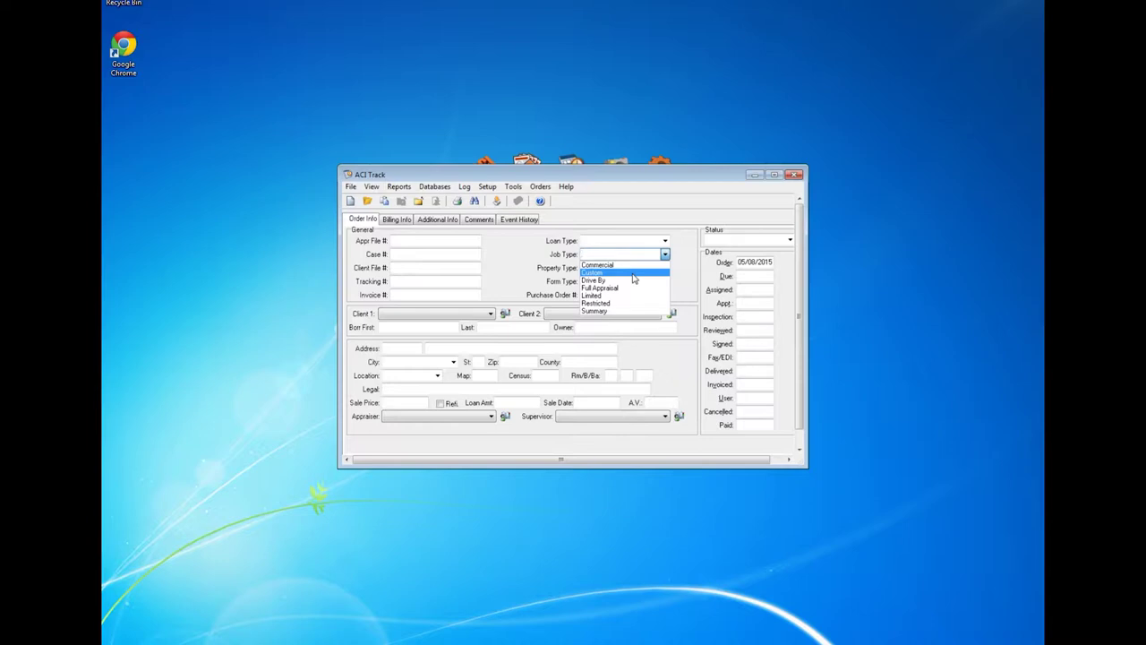
pyautogui.press('Up')
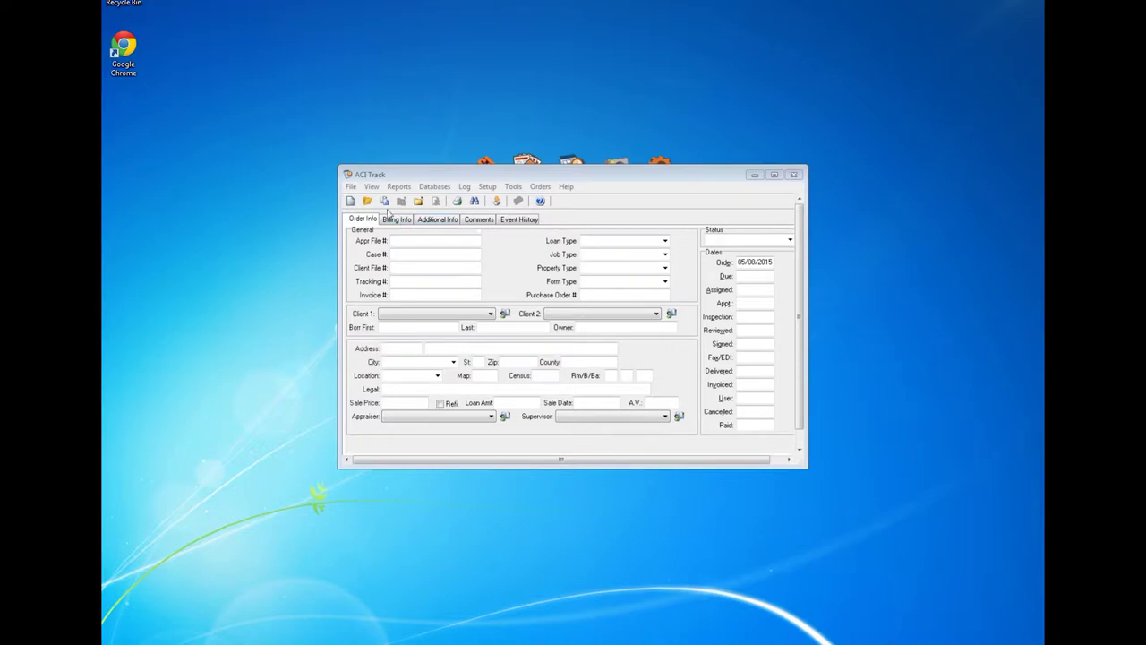
pyautogui.click(352, 187)
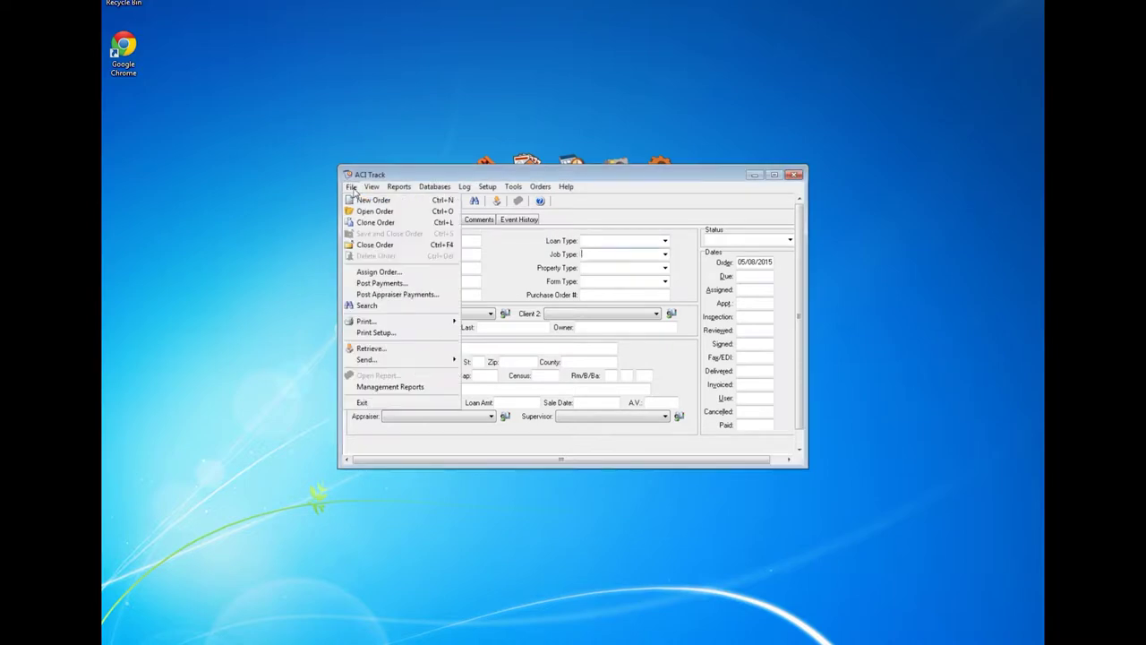
pyautogui.click(356, 245)
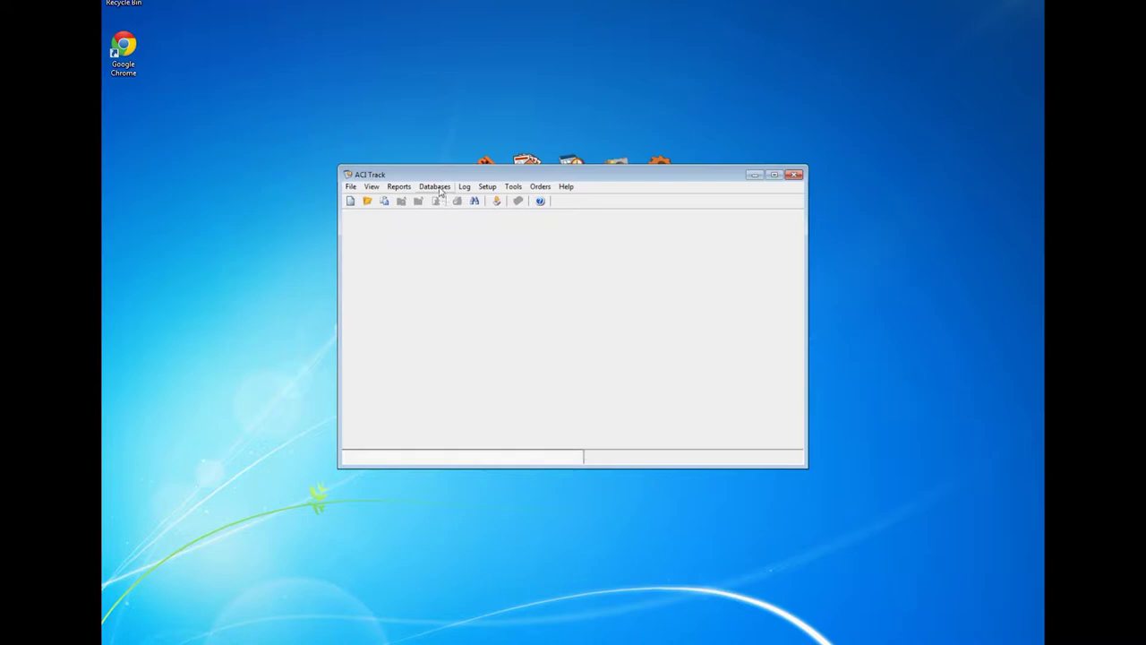
# Step: In Client Maintenance, sort the client list by code then by name, and start a new client
pyautogui.click(437, 187)
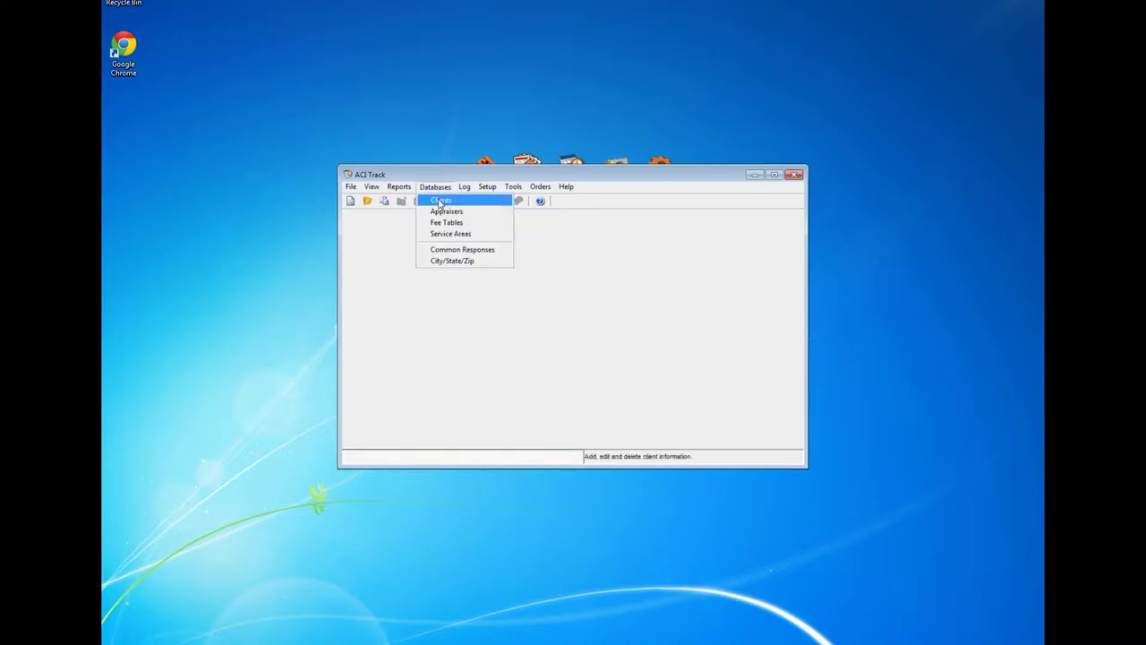
pyautogui.click(440, 204)
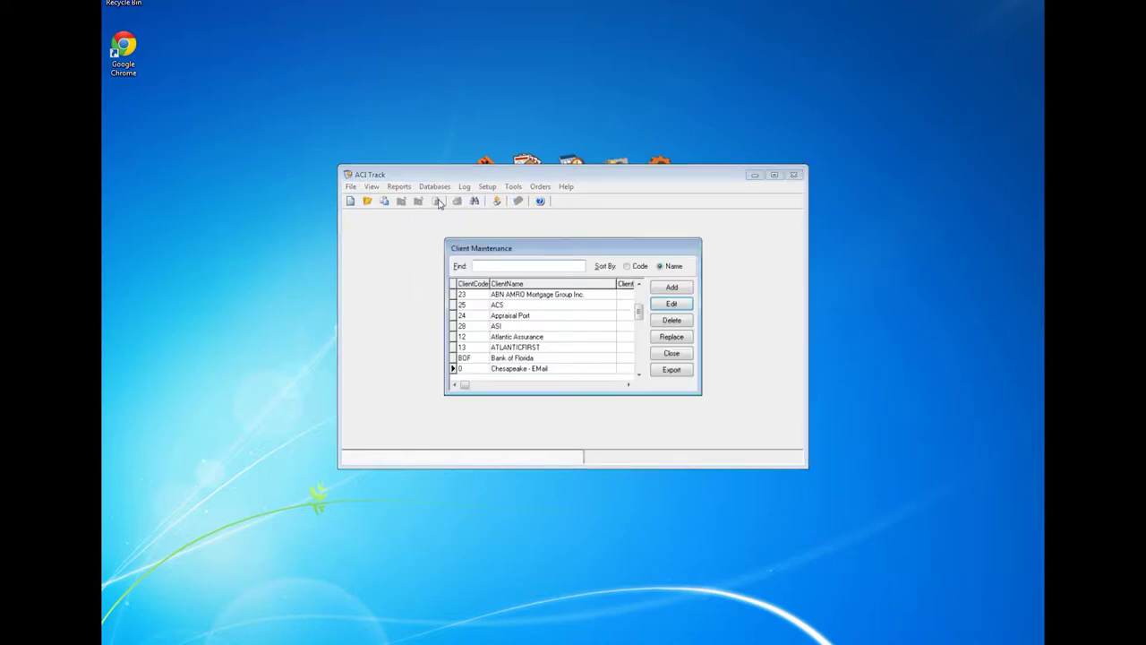
pyautogui.moveTo(519, 249); pyautogui.dragTo(507, 234)
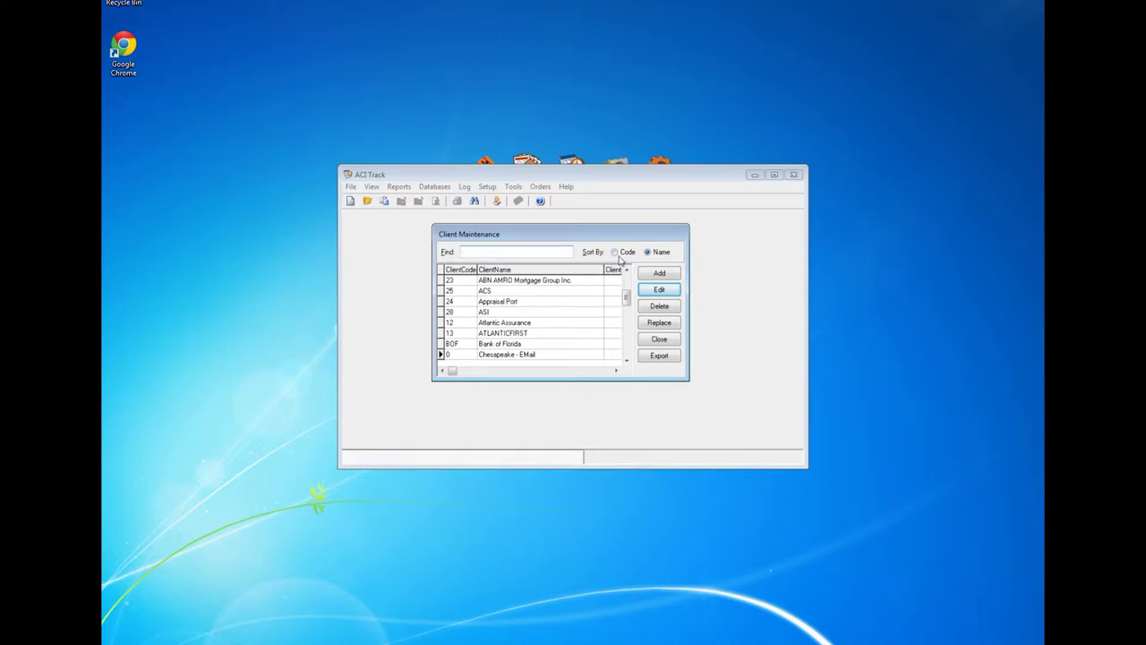
pyautogui.click(615, 255)
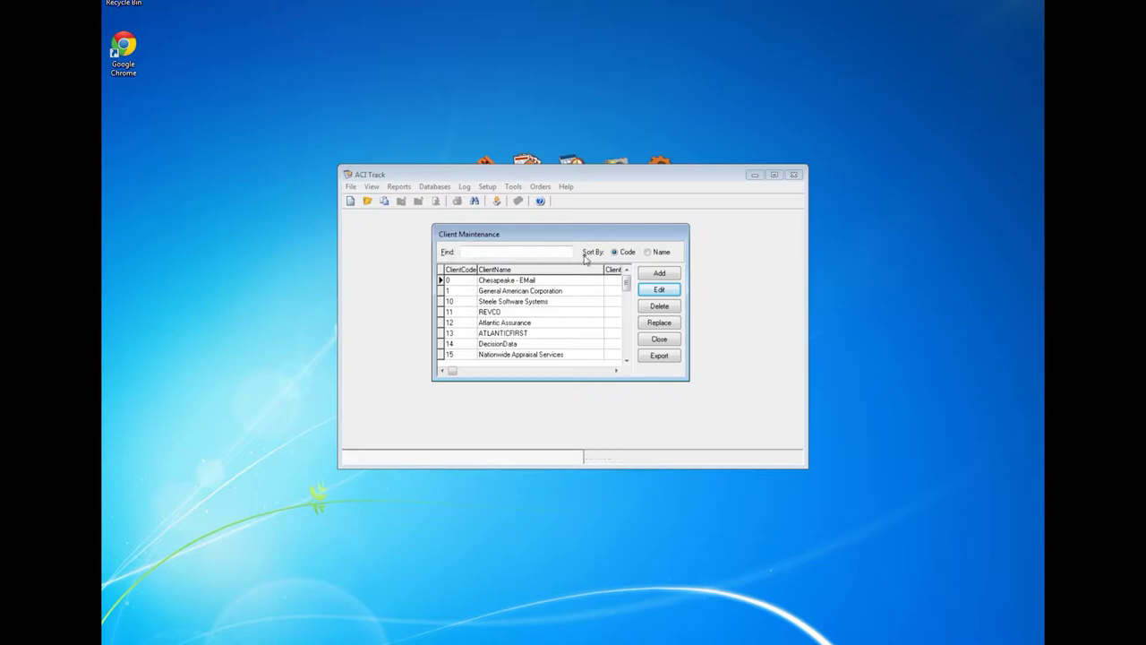
pyautogui.click(648, 253)
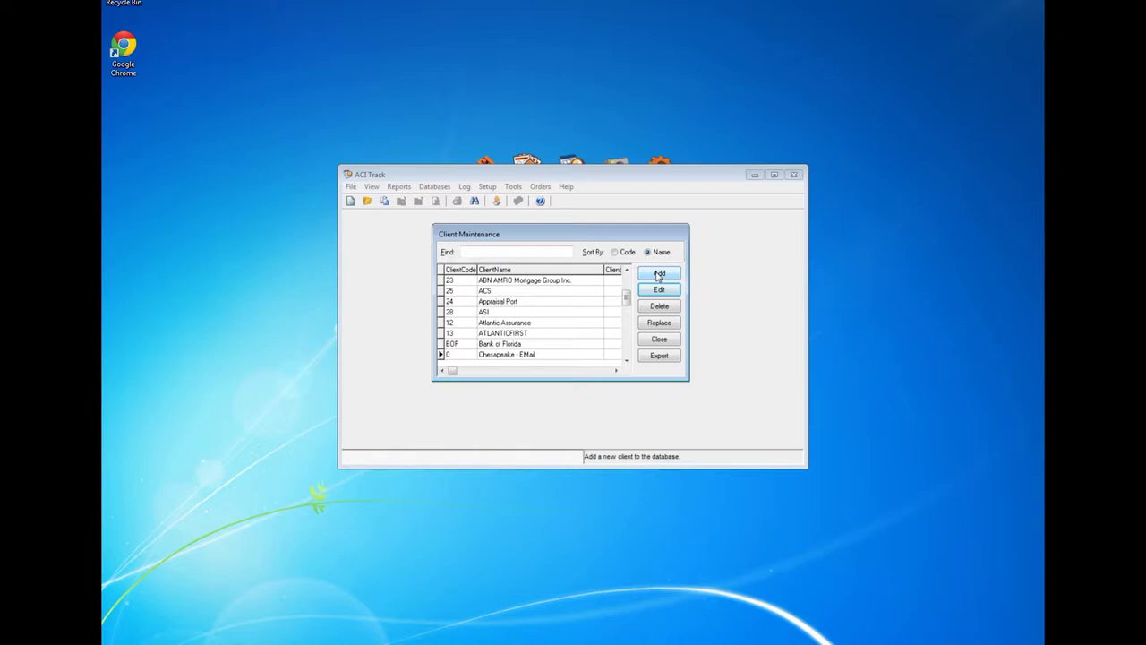
pyautogui.click(660, 274)
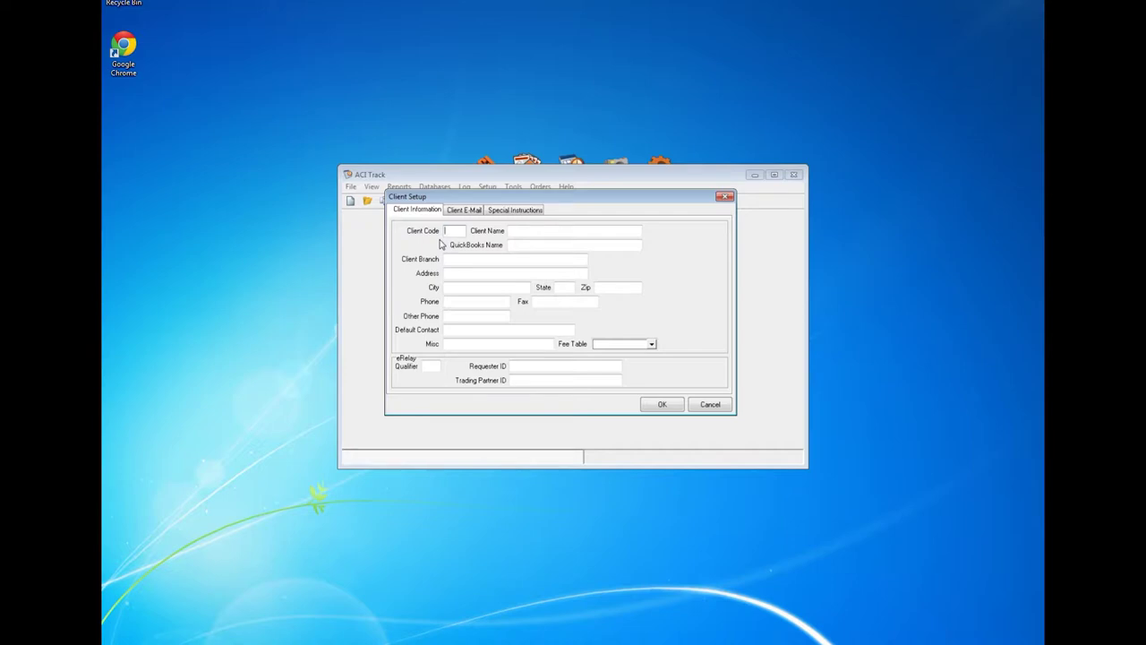
# Step: Save new client 'Bank of Palm Coast' with its short client code and close the client list
pyautogui.write('BOPC')
pyautogui.press('Tab')
pyautogui.write('Palm Coast')
pyautogui.press('BackSpace')
pyautogui.press('BackSpace')
pyautogui.press('BackSpace')
pyautogui.press('Home')
pyautogui.write('Bank of')
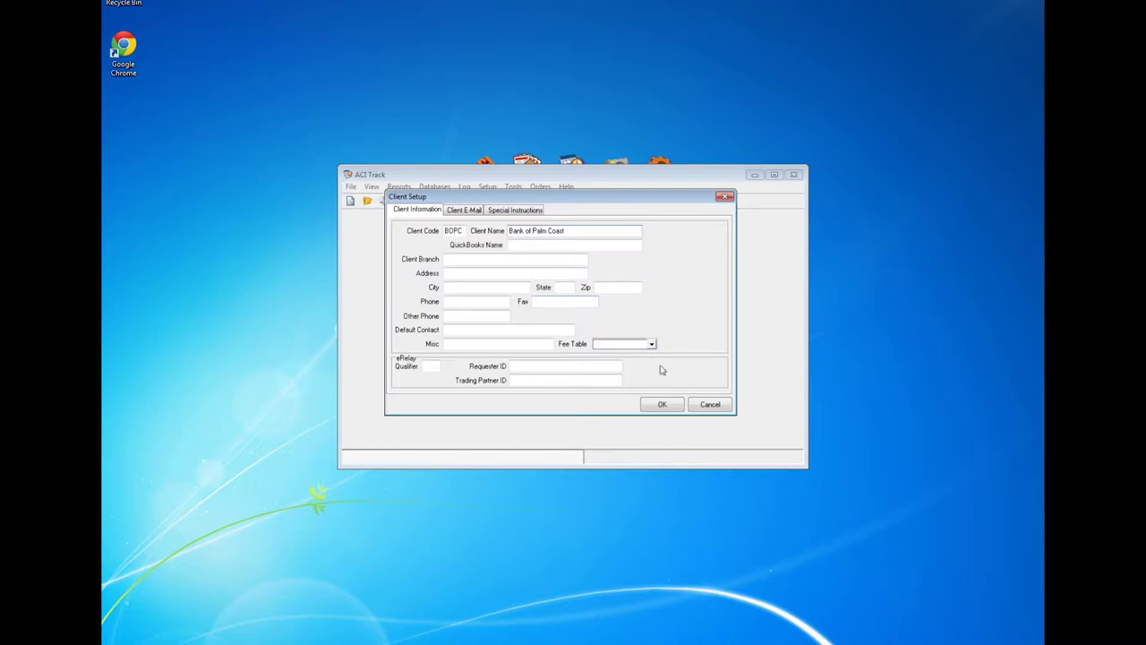
pyautogui.click(663, 405)
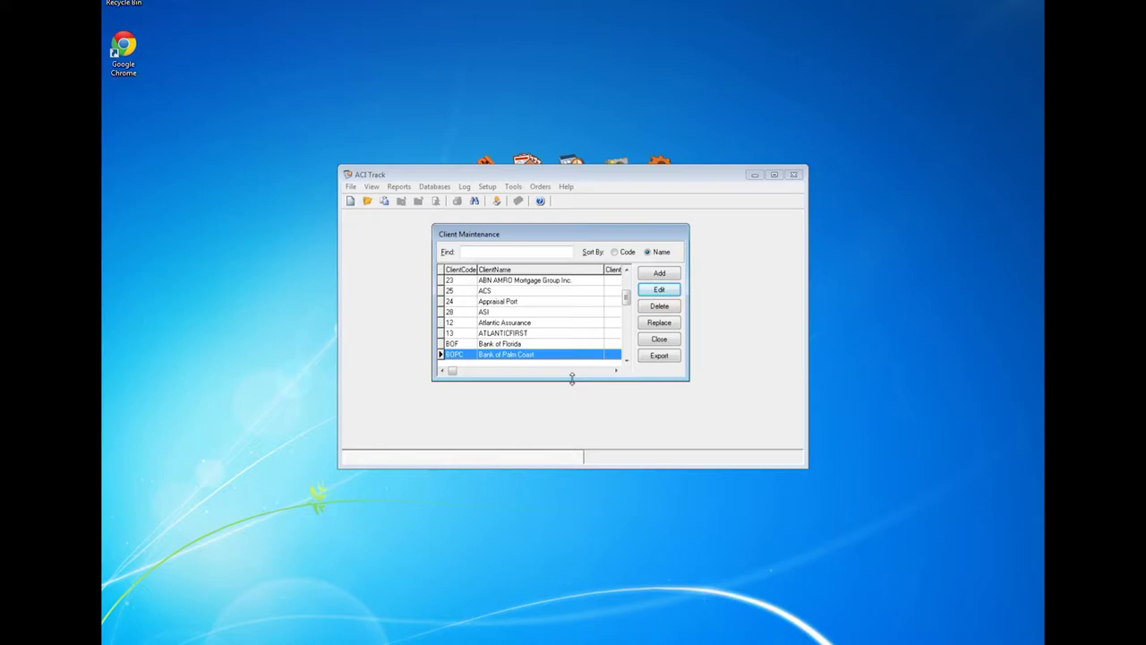
pyautogui.click(661, 340)
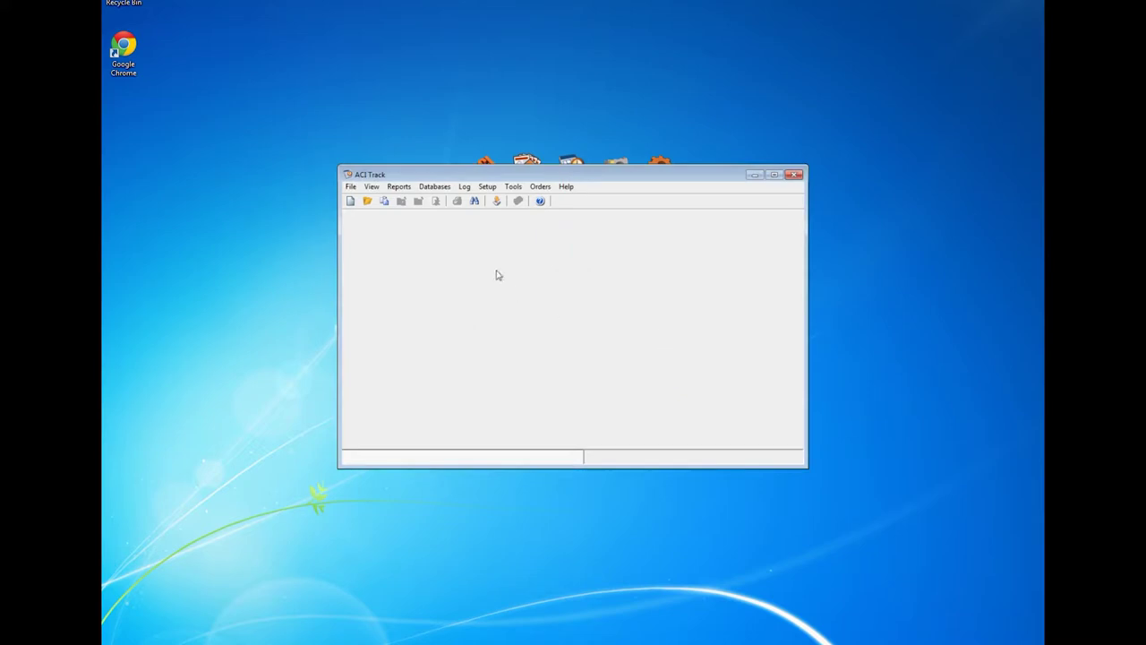
# Step: Add a new appraiser with a short code and full name, then close Appraiser Maintenance
pyautogui.click(441, 190)
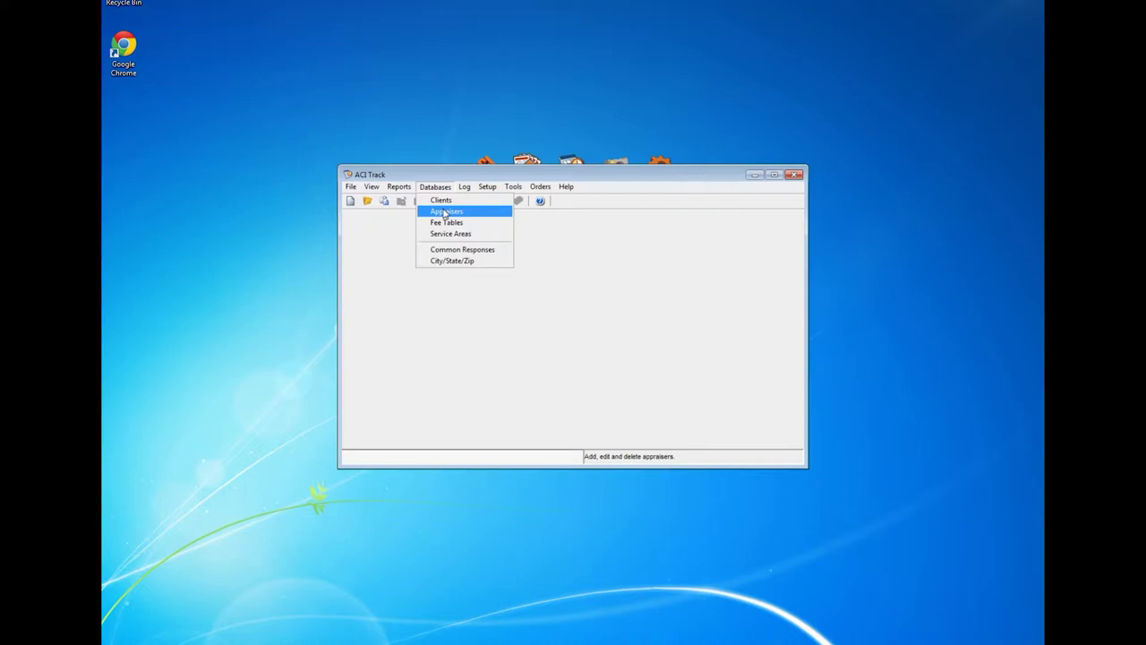
pyautogui.click(445, 213)
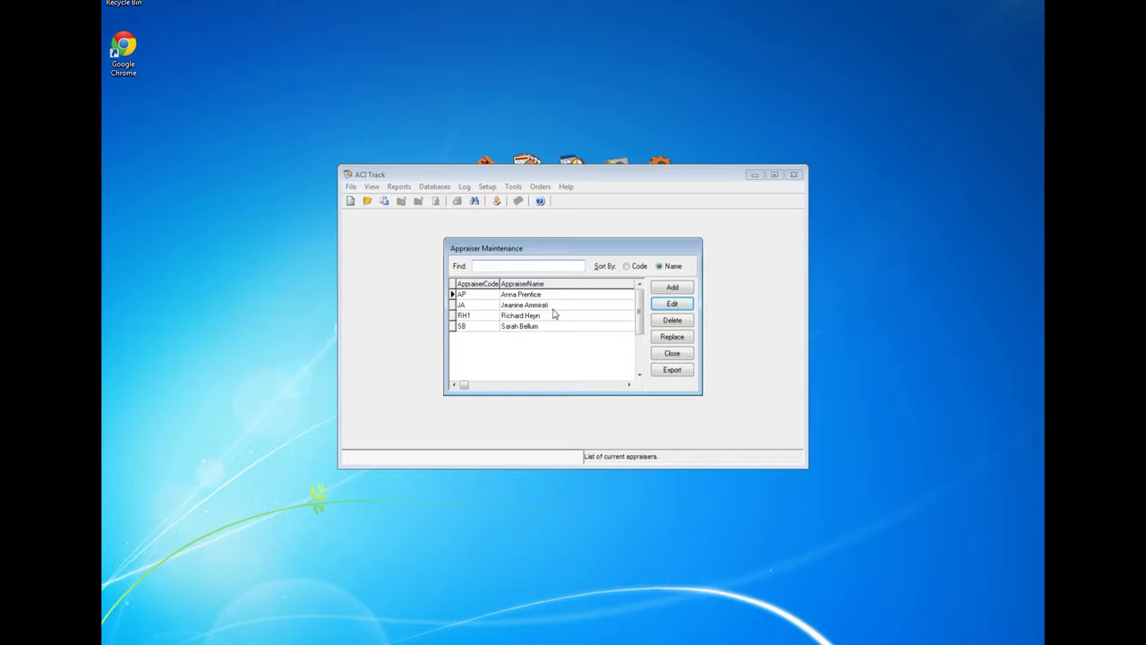
pyautogui.click(661, 293)
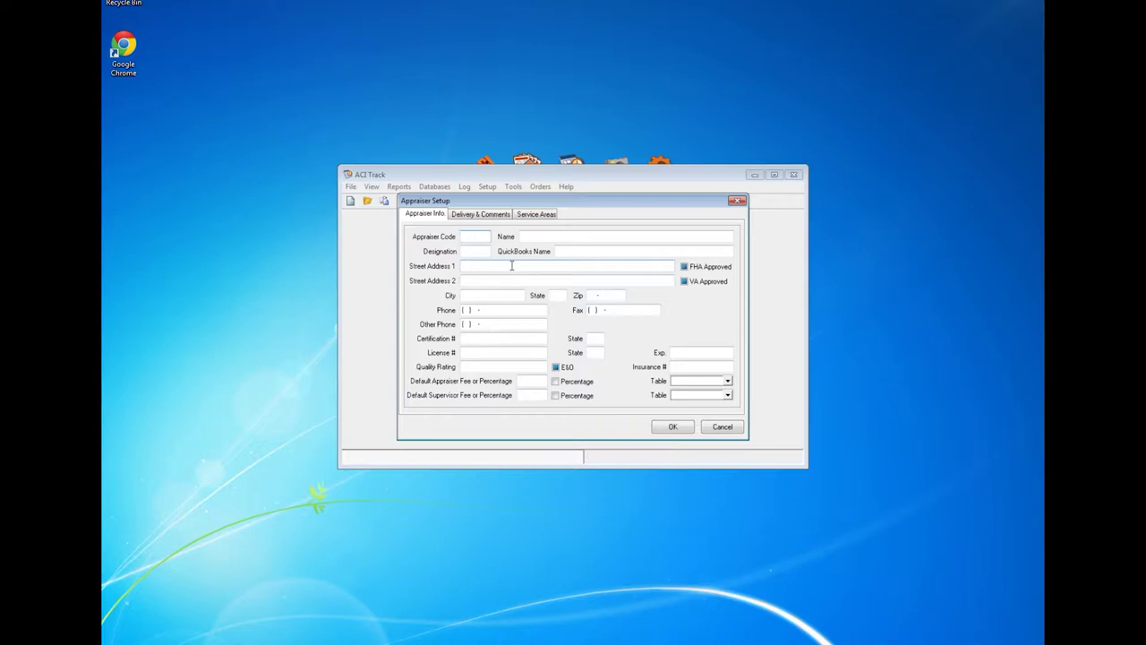
pyautogui.write('EGR')
pyautogui.press('Tab')
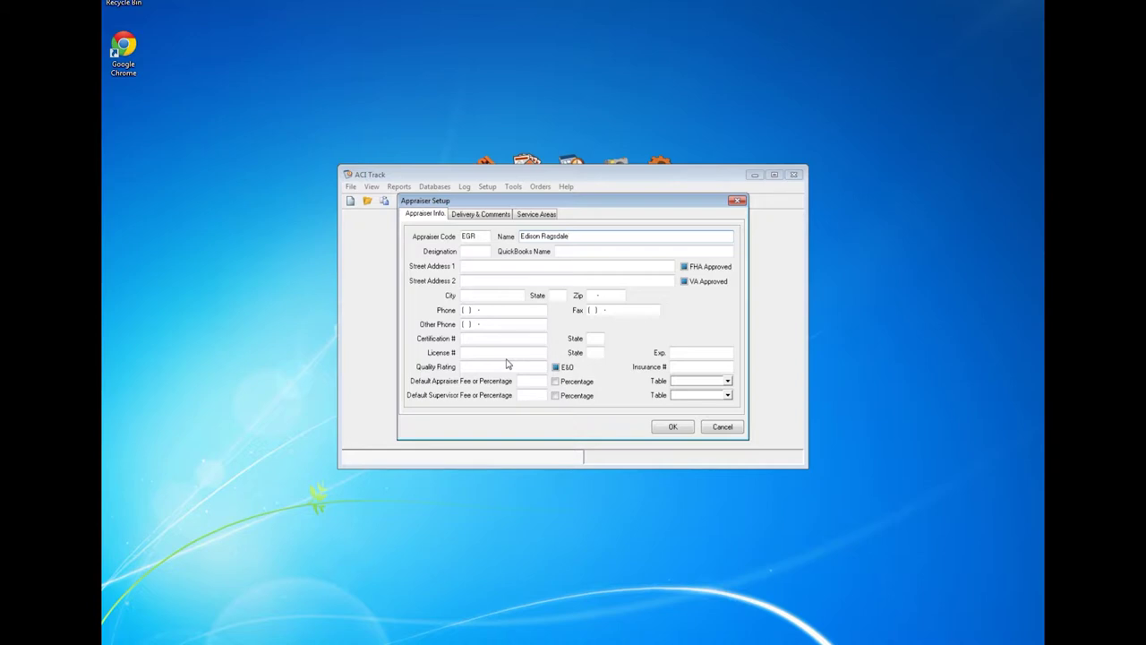
pyautogui.click(679, 429)
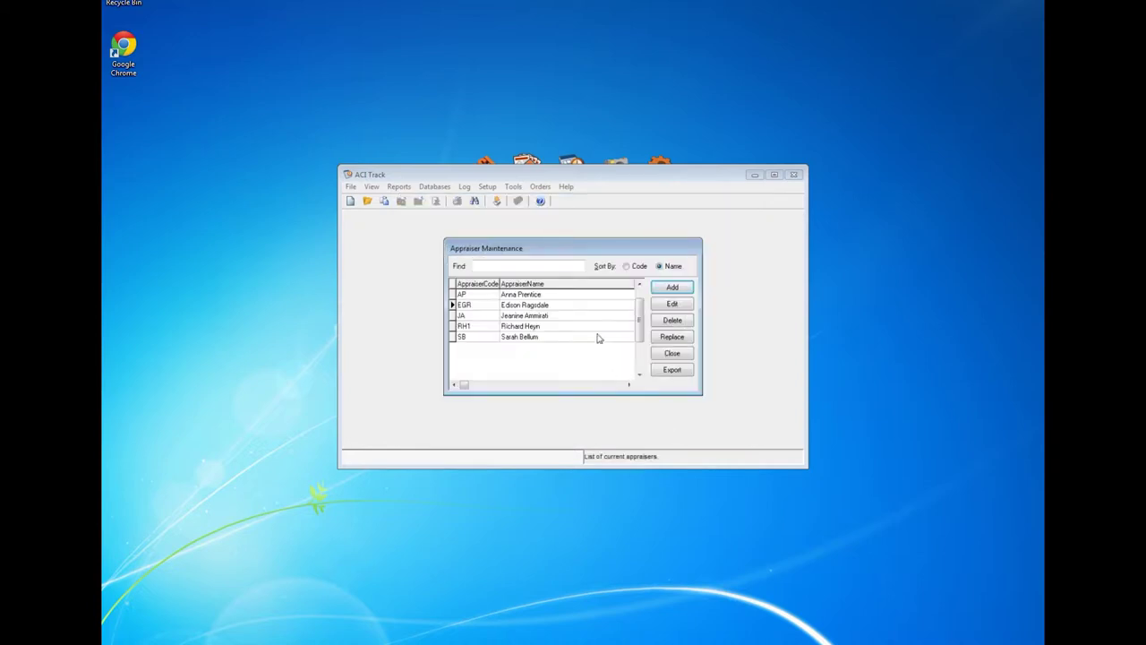
pyautogui.click(584, 305)
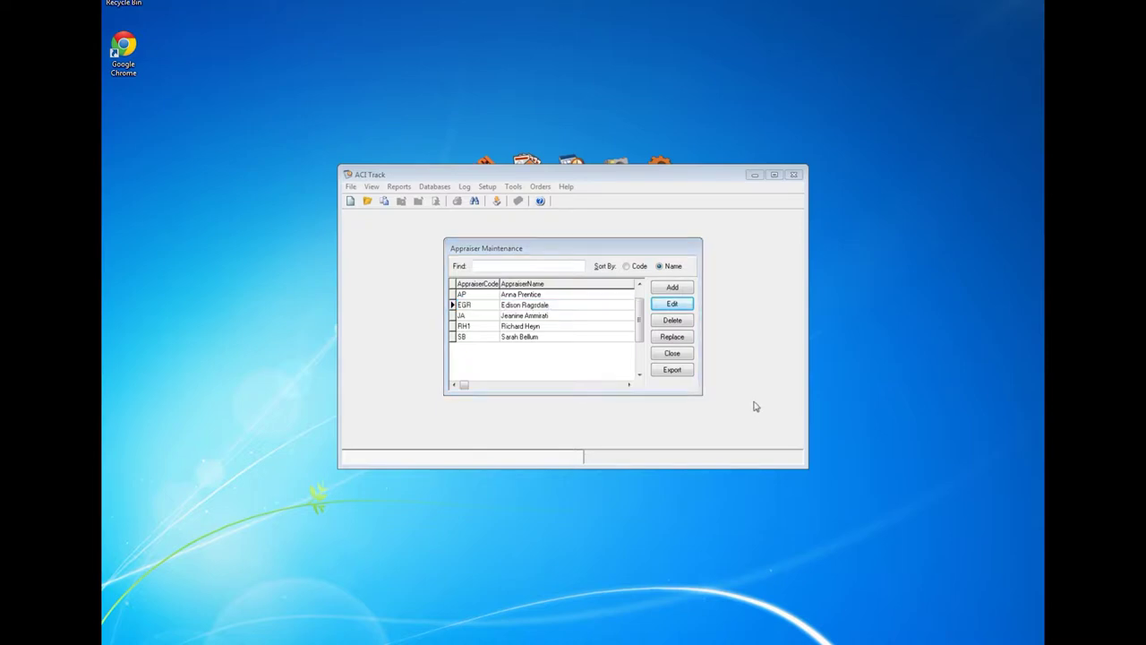
pyautogui.click(672, 353)
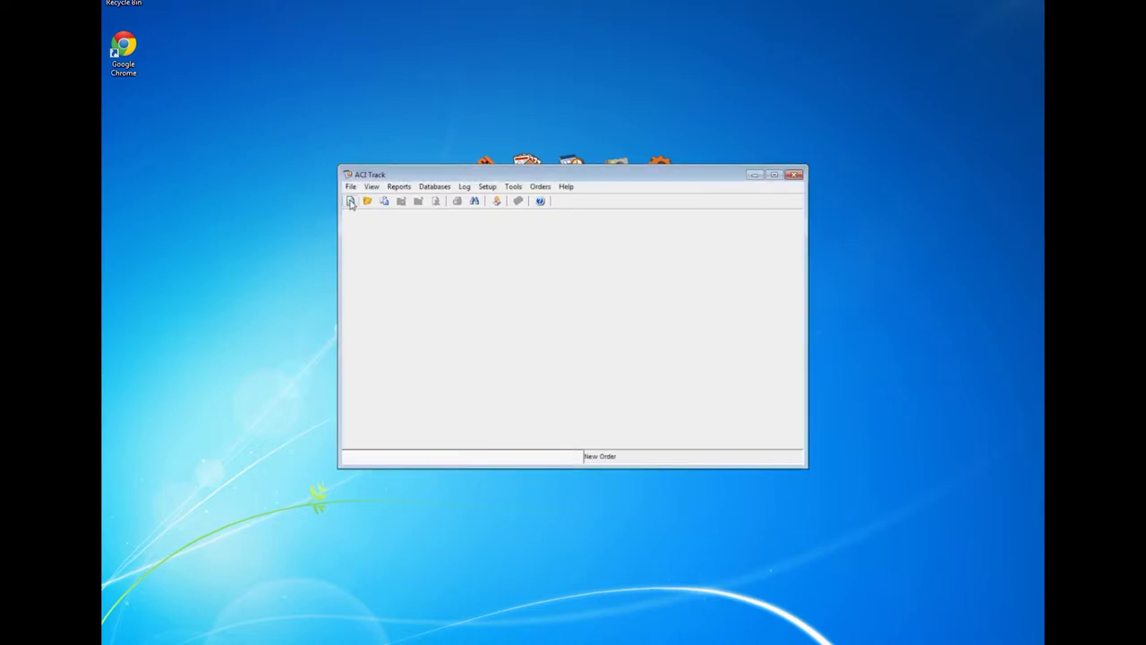
# Step: Start order 20150508 with Loan Type Conventional and Job Type Full Appraisal
pyautogui.click(351, 202)
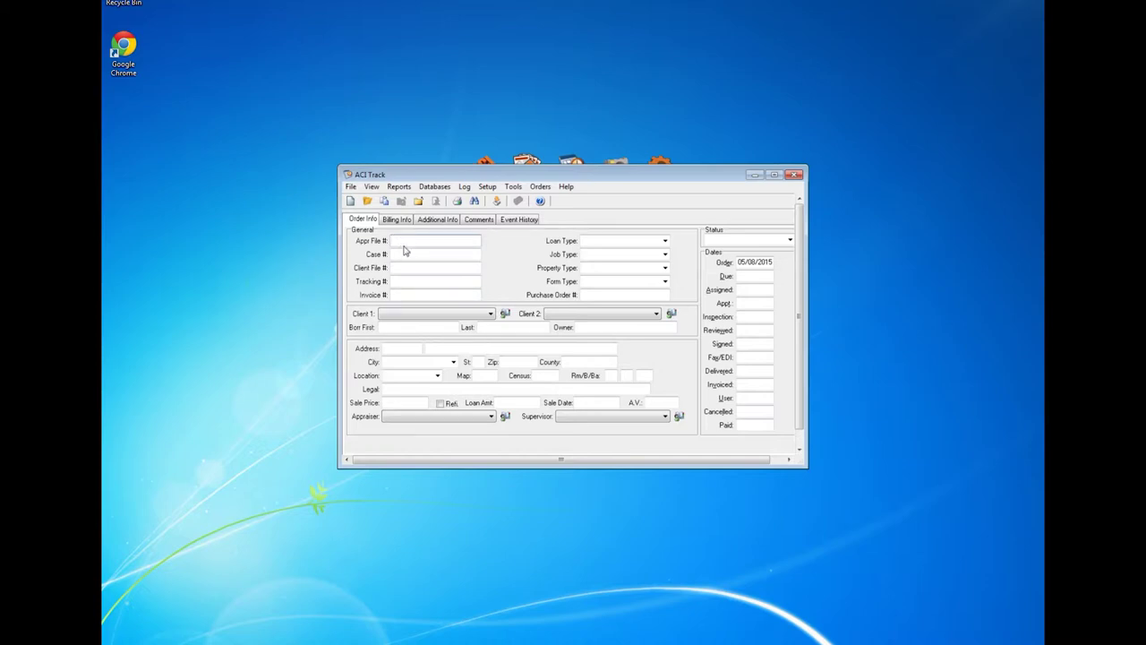
pyautogui.write('20150508')
pyautogui.click(665, 241)
pyautogui.click(661, 252)
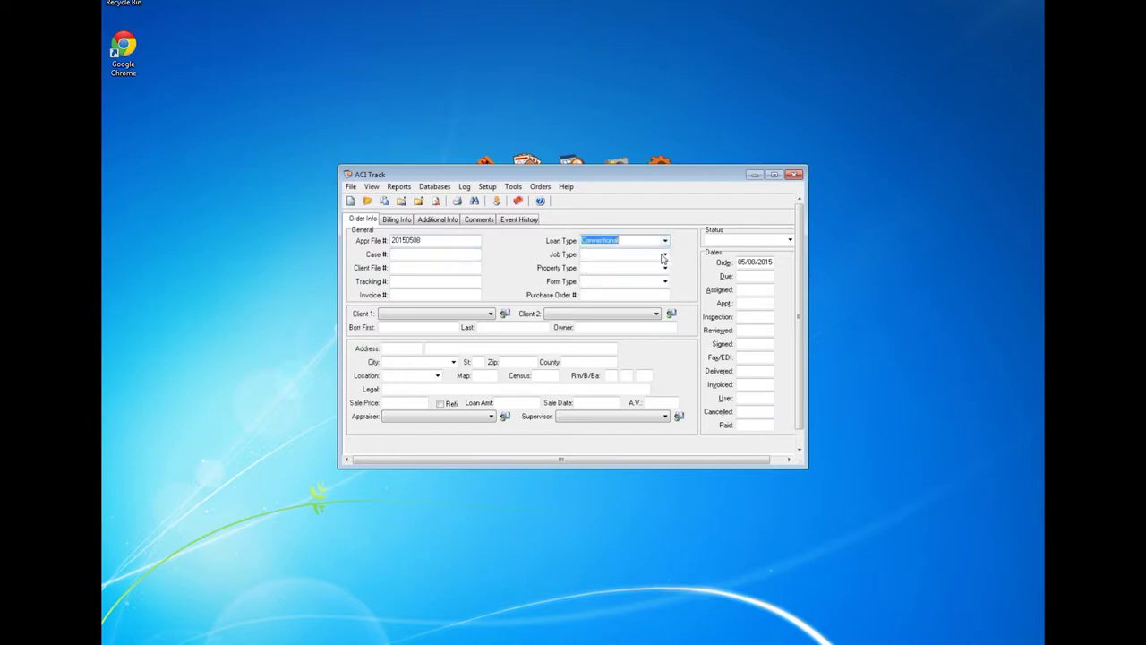
pyautogui.click(665, 255)
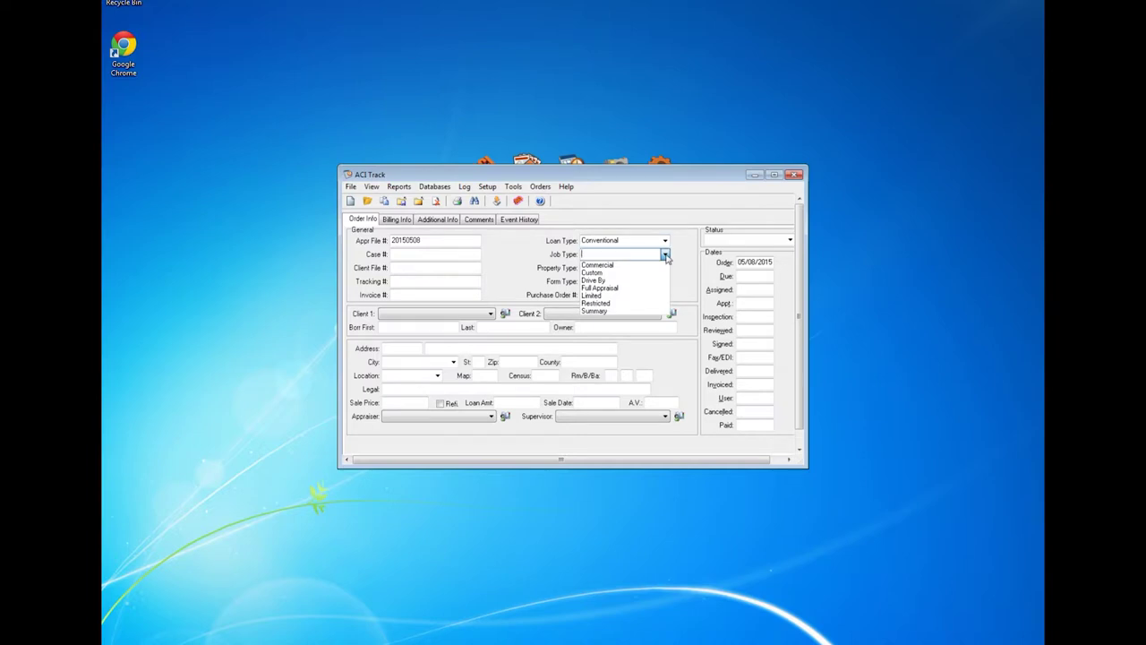
pyautogui.click(655, 289)
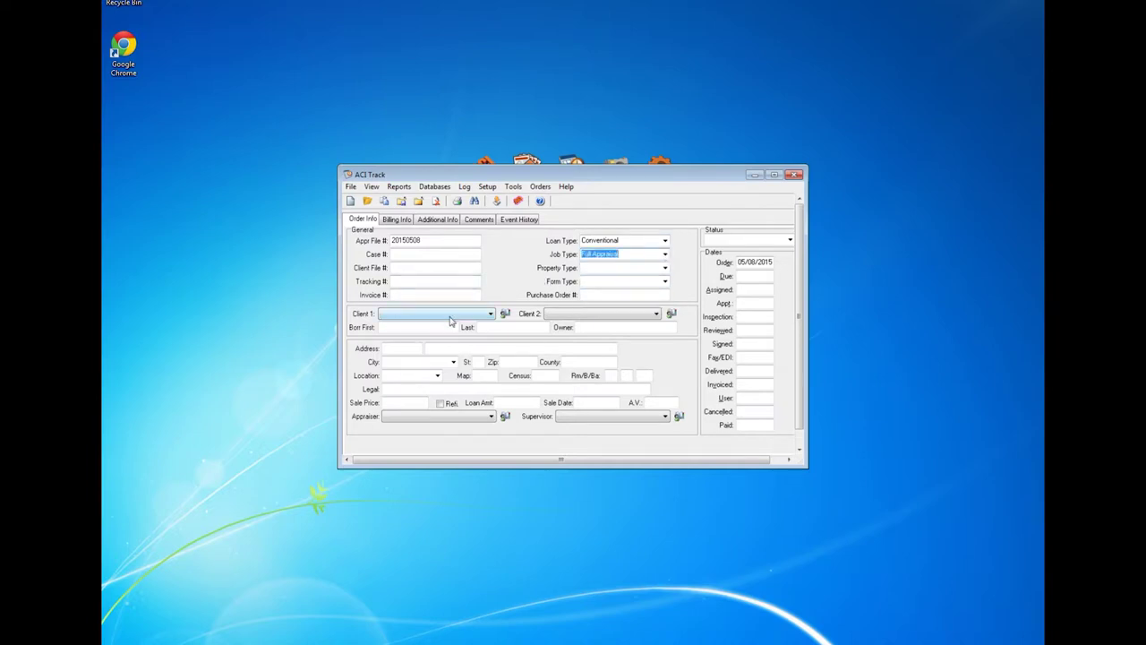
# Step: Set Client 1 to LandSafe Appraisal Service and Client 2 to Bank of Florida
pyautogui.click(492, 314)
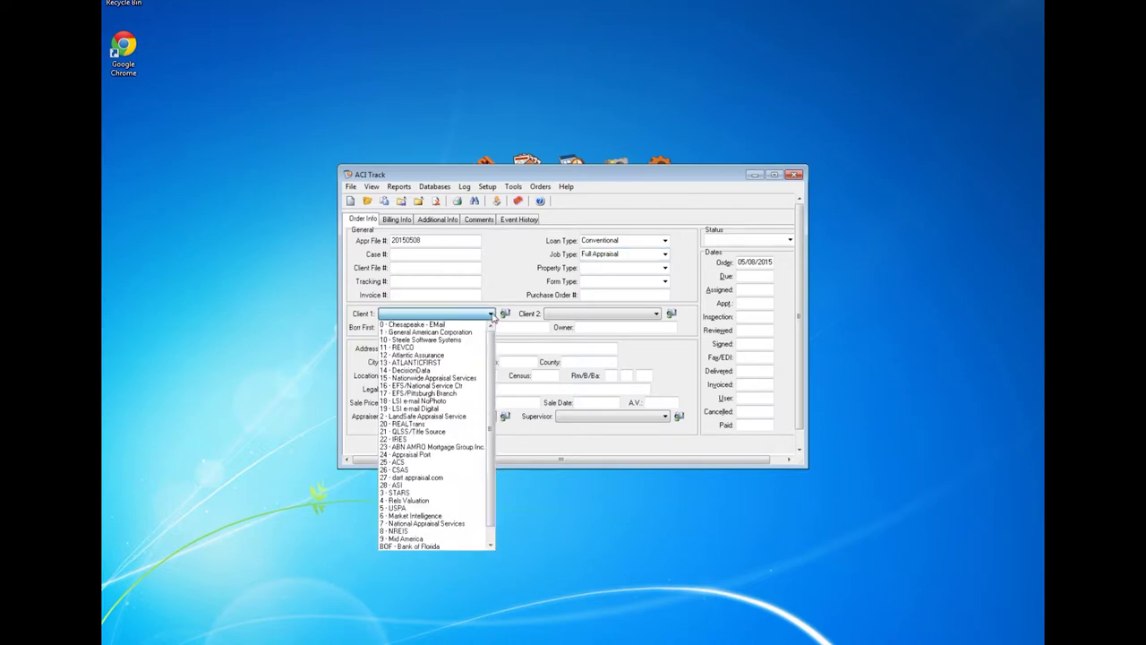
pyautogui.click(458, 417)
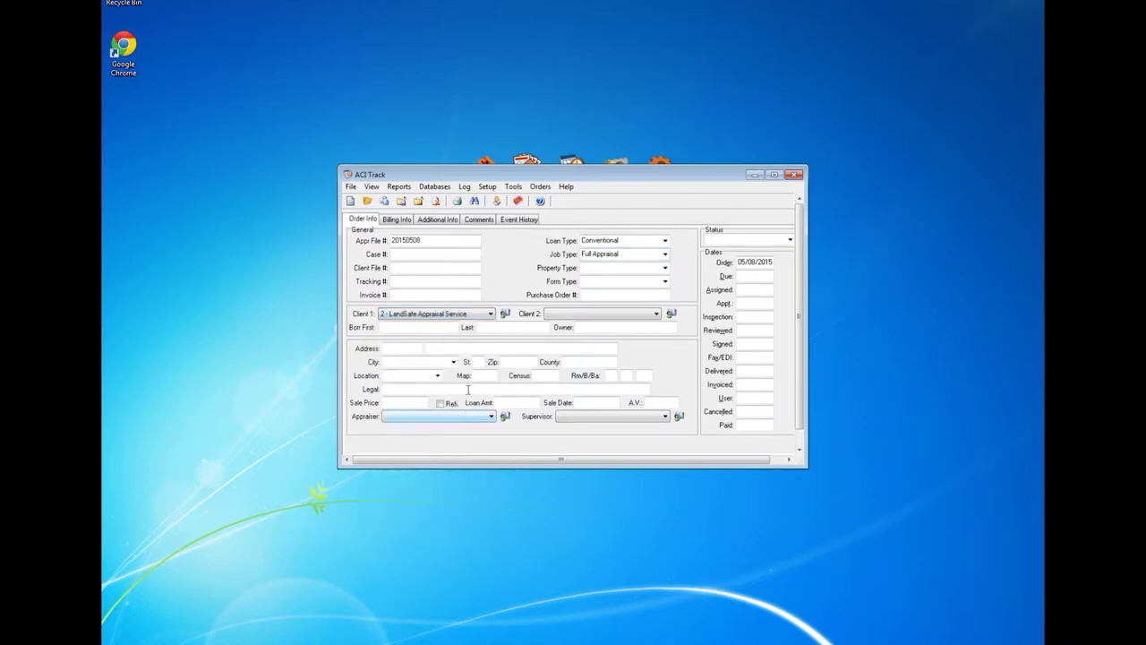
pyautogui.click(657, 315)
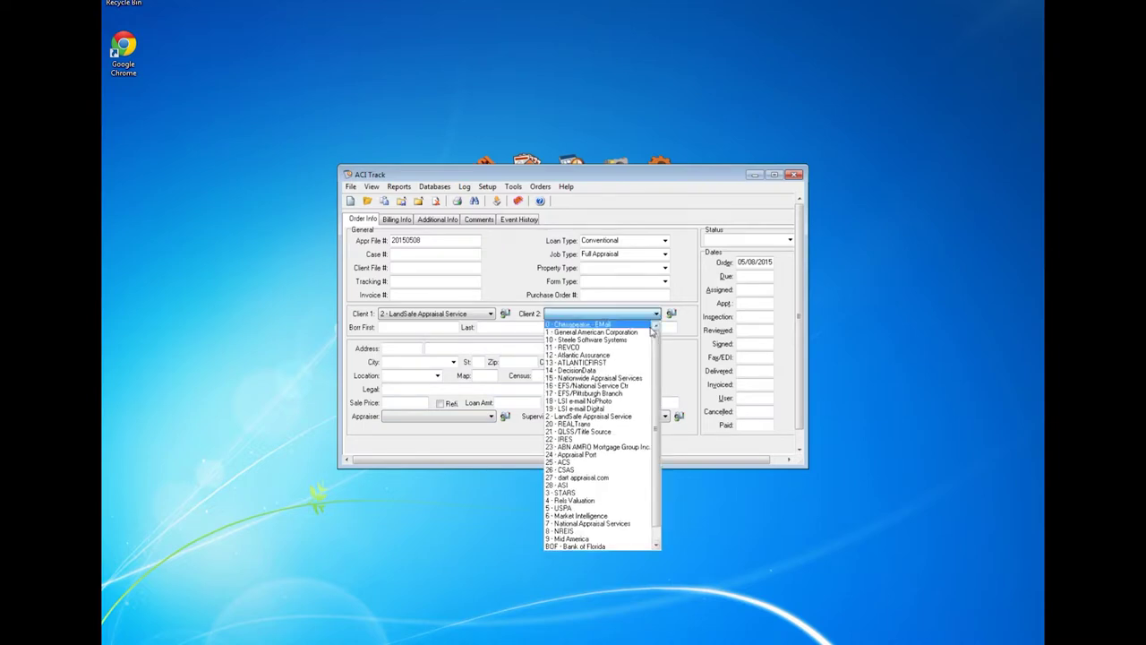
pyautogui.click(625, 545)
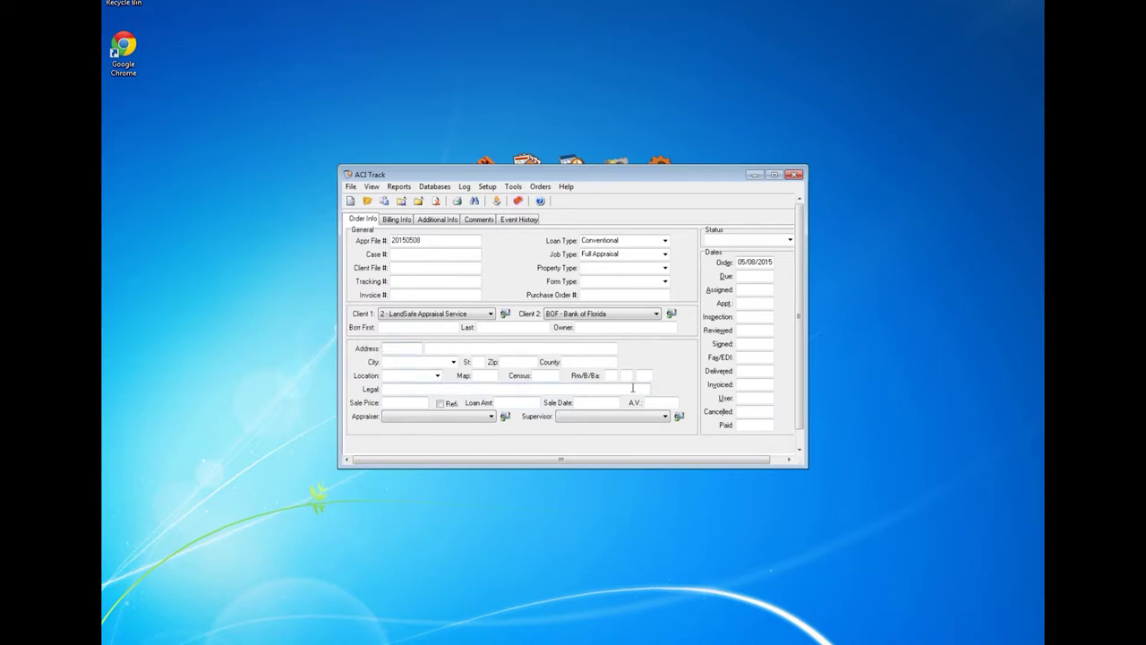
pyautogui.press('Tab')
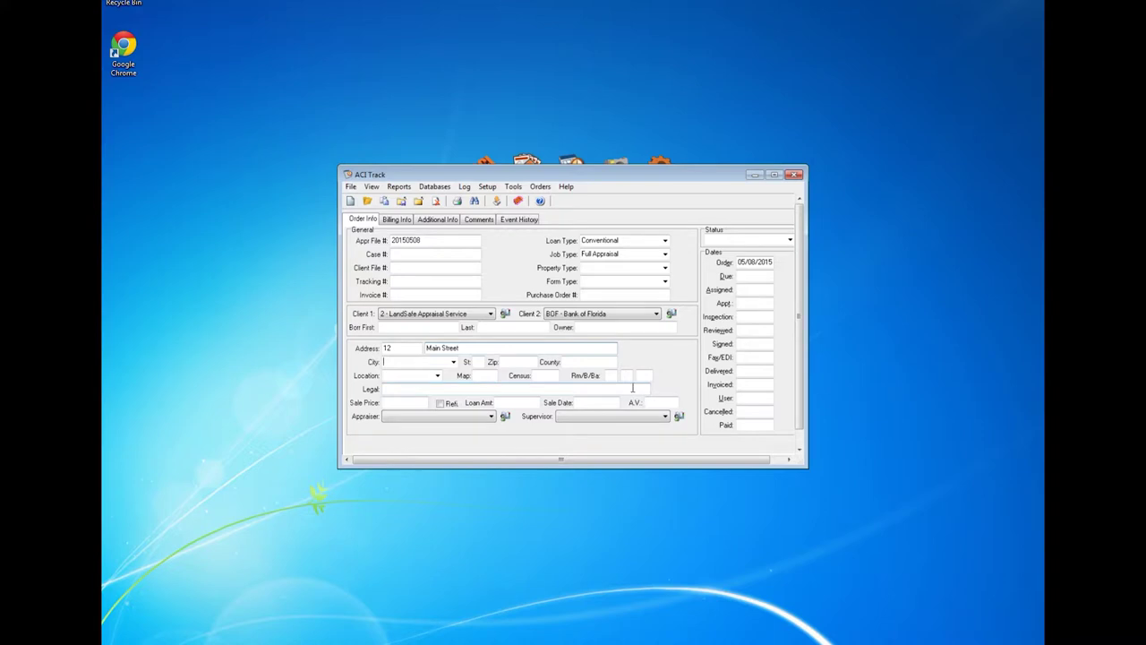
pyautogui.press('Tab')
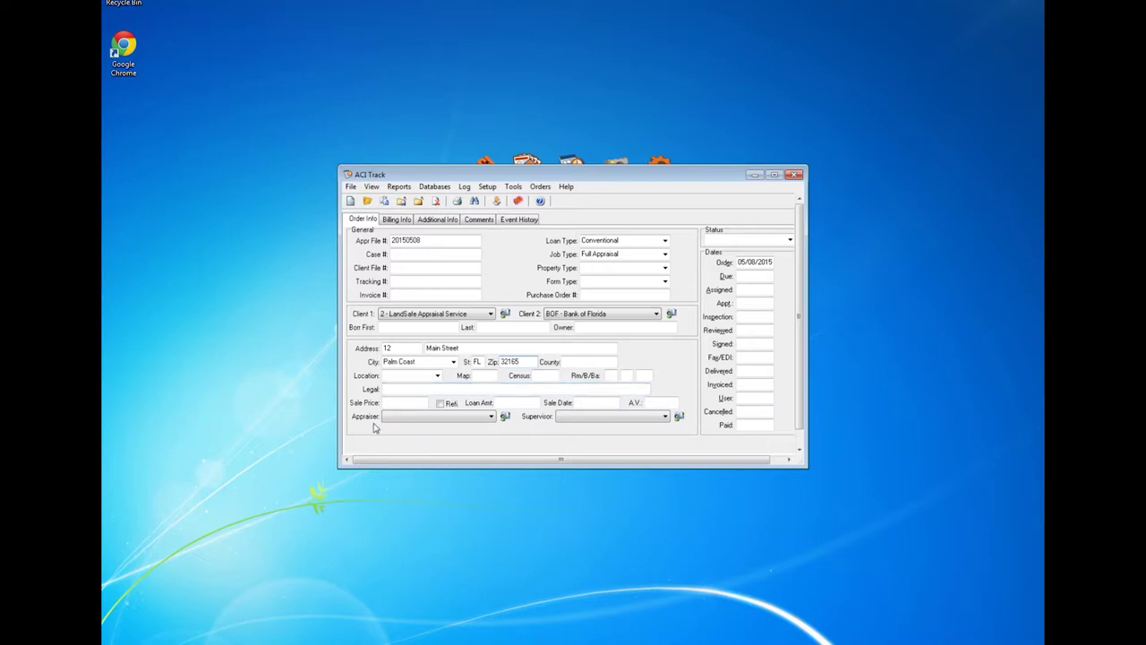
# Step: Assign the first listed appraiser and make the last listed person the supervisor
pyautogui.click(491, 417)
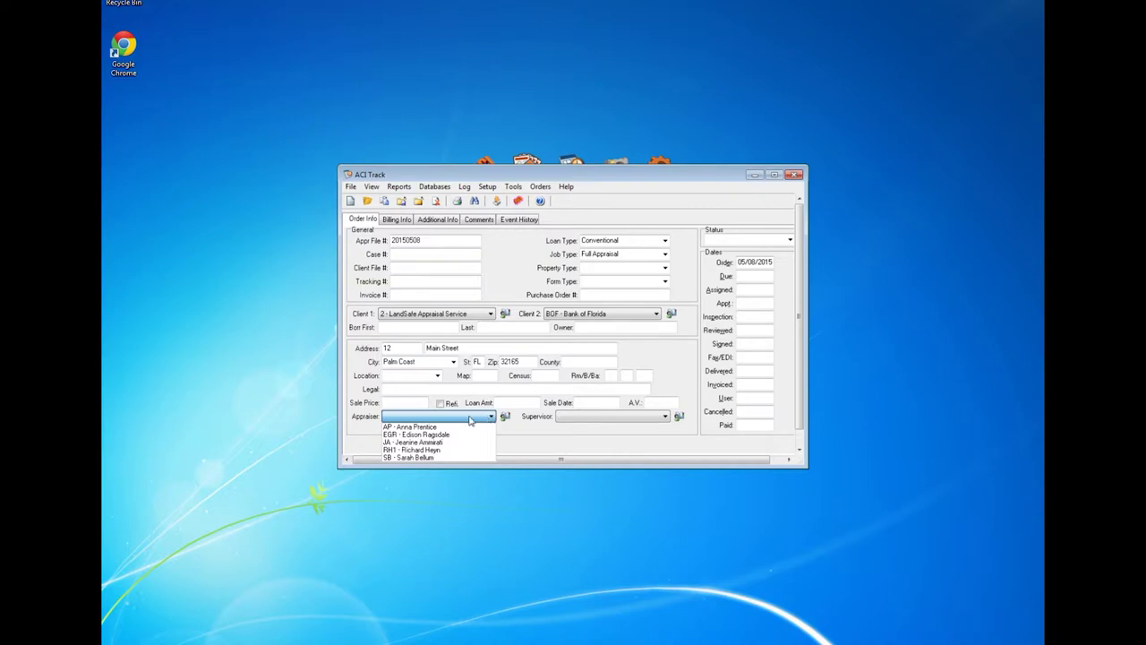
pyautogui.click(437, 427)
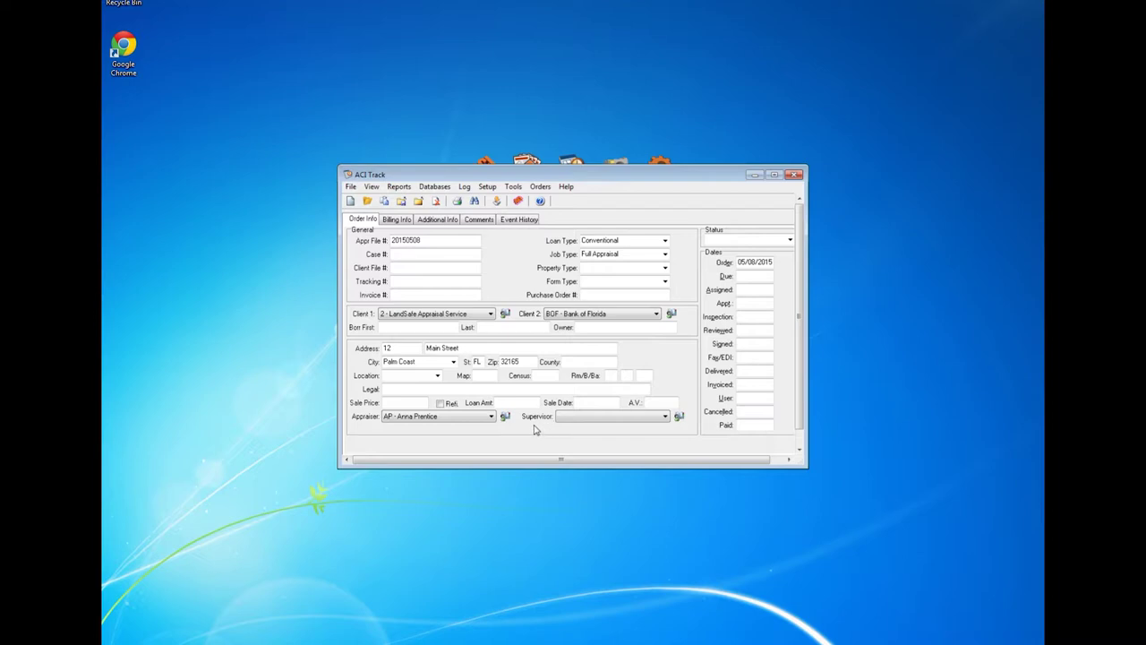
pyautogui.click(665, 417)
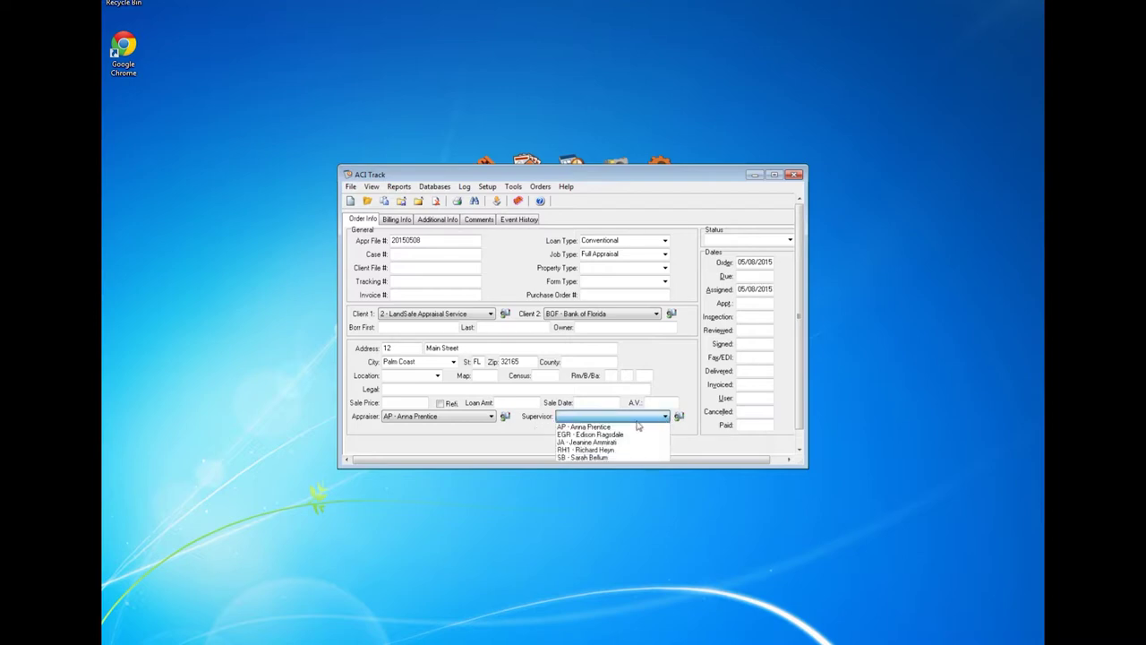
pyautogui.click(616, 457)
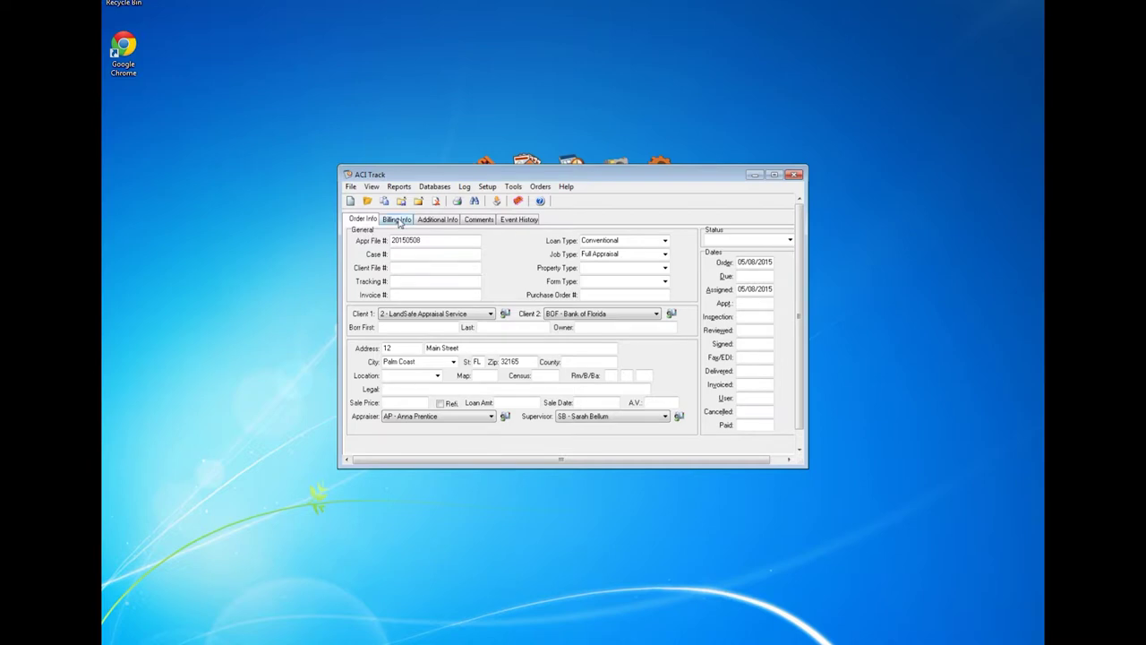
# Step: On Billing Info, enter a $350.00 fee and a $50.00 misc fee described 'Trip Fee'
pyautogui.click(398, 220)
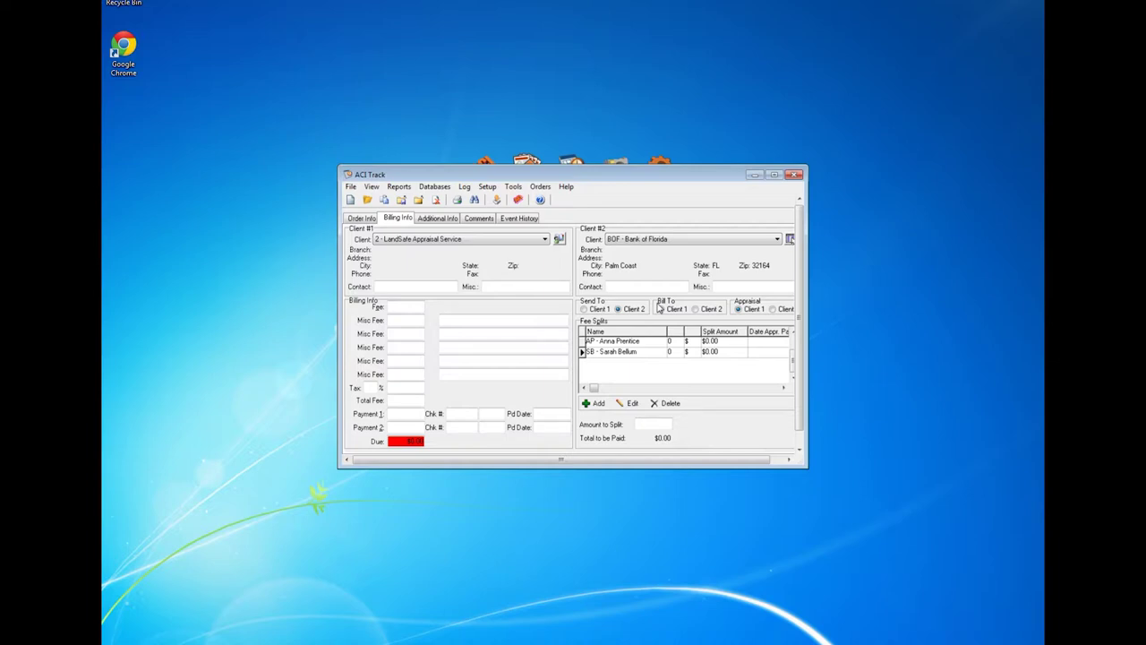
pyautogui.click(395, 307)
pyautogui.write('350.00')
pyautogui.click(396, 322)
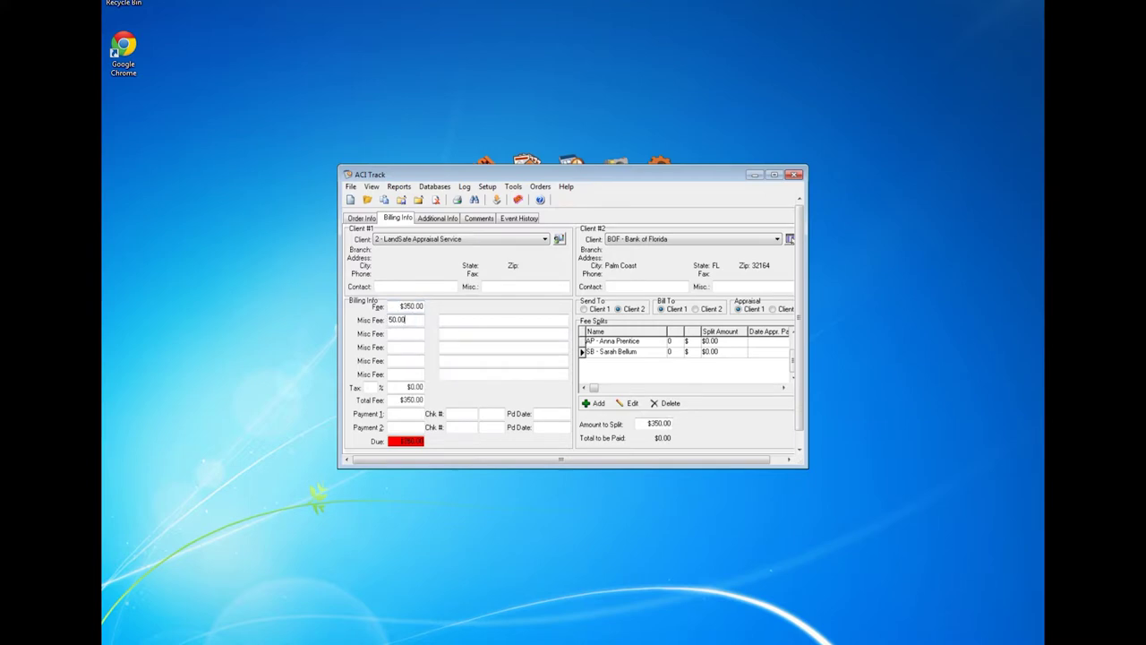
pyautogui.write('50.00')
pyautogui.click(447, 320)
pyautogui.write('Te')
pyautogui.press('BackSpace')
pyautogui.write('p Fee')
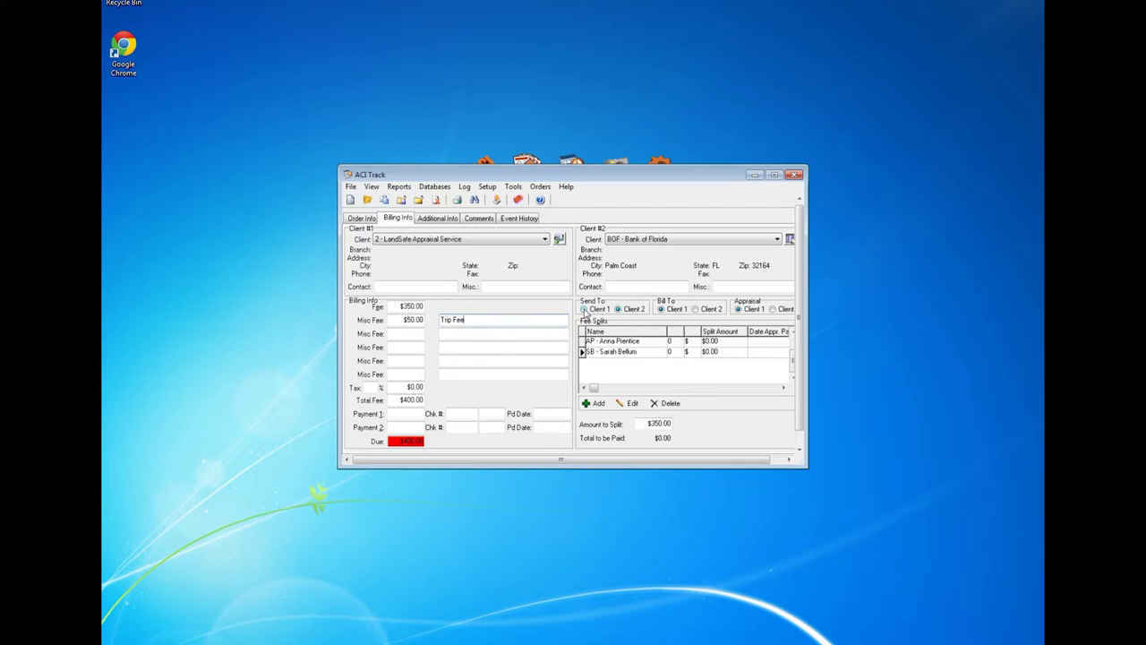
# Step: Send the order to Client 1 and the appraisal to Client 2
pyautogui.click(584, 309)
pyautogui.click(773, 308)
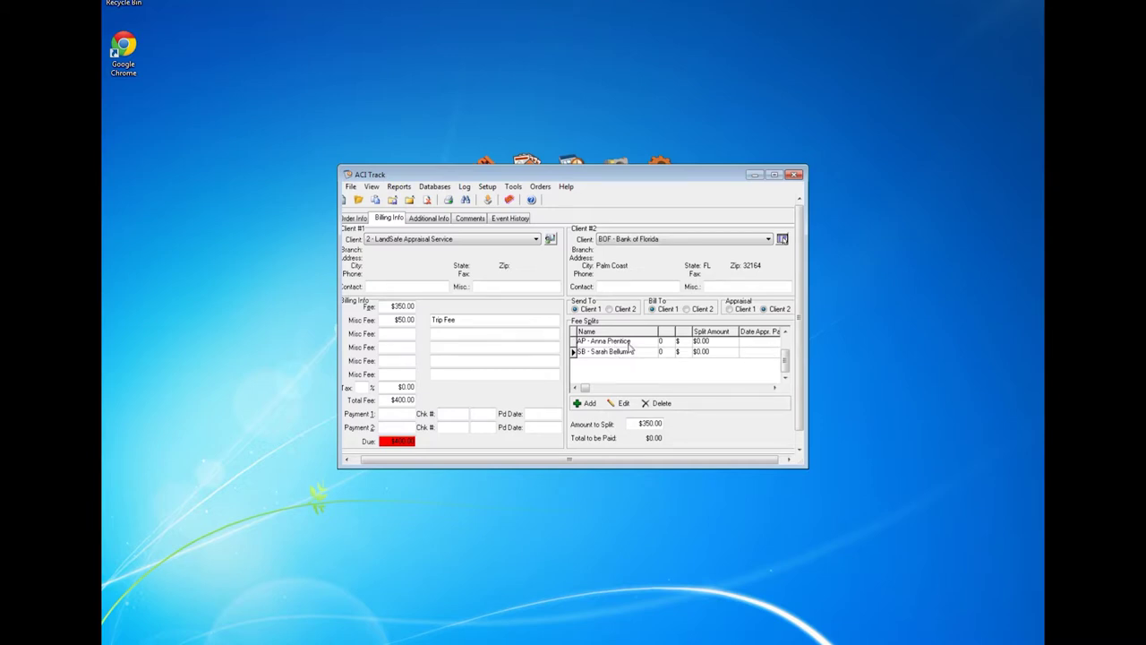
pyautogui.click(630, 344)
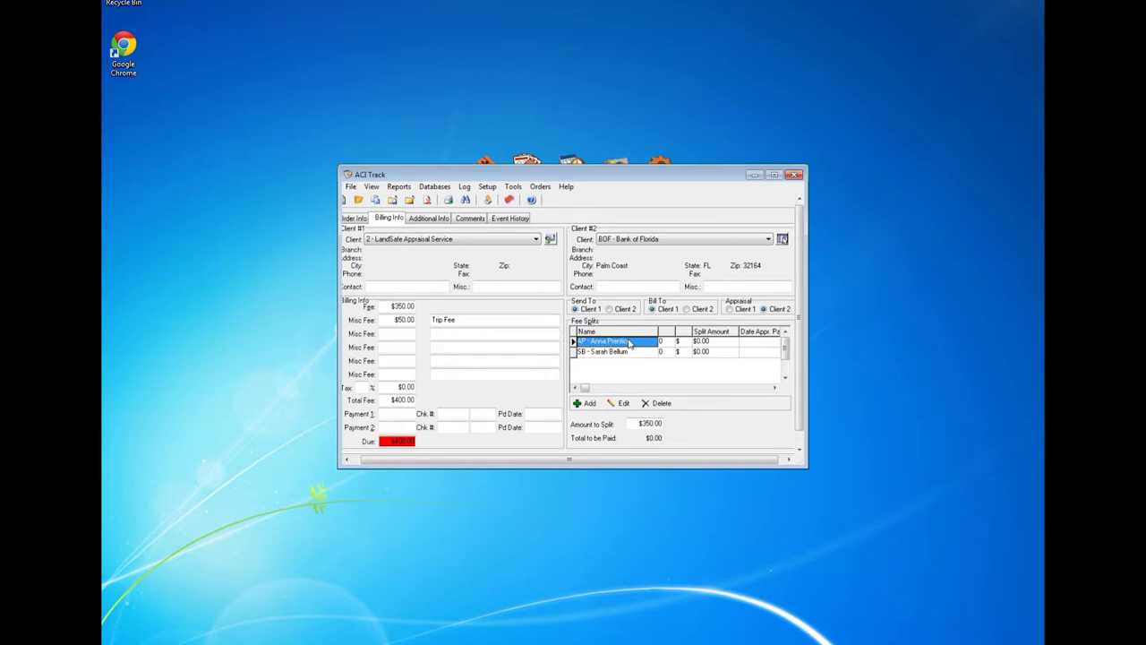
# Step: Set the first appraiser's fee split to 60 percent ($210.00)
pyautogui.click(623, 405)
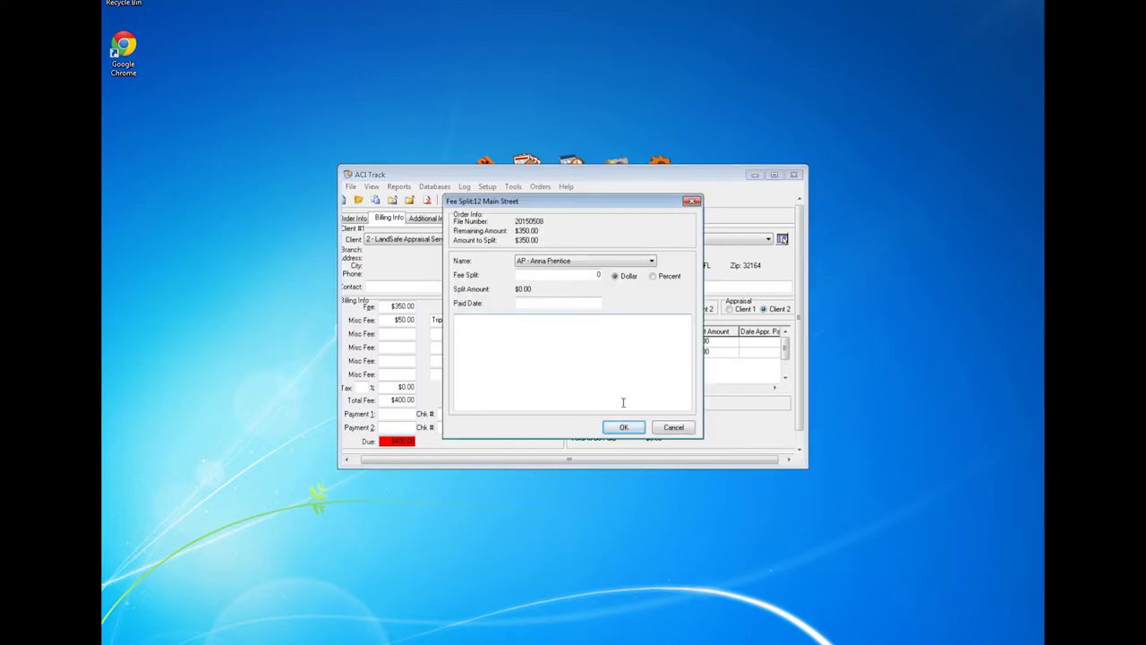
pyautogui.click(595, 276)
pyautogui.write('60')
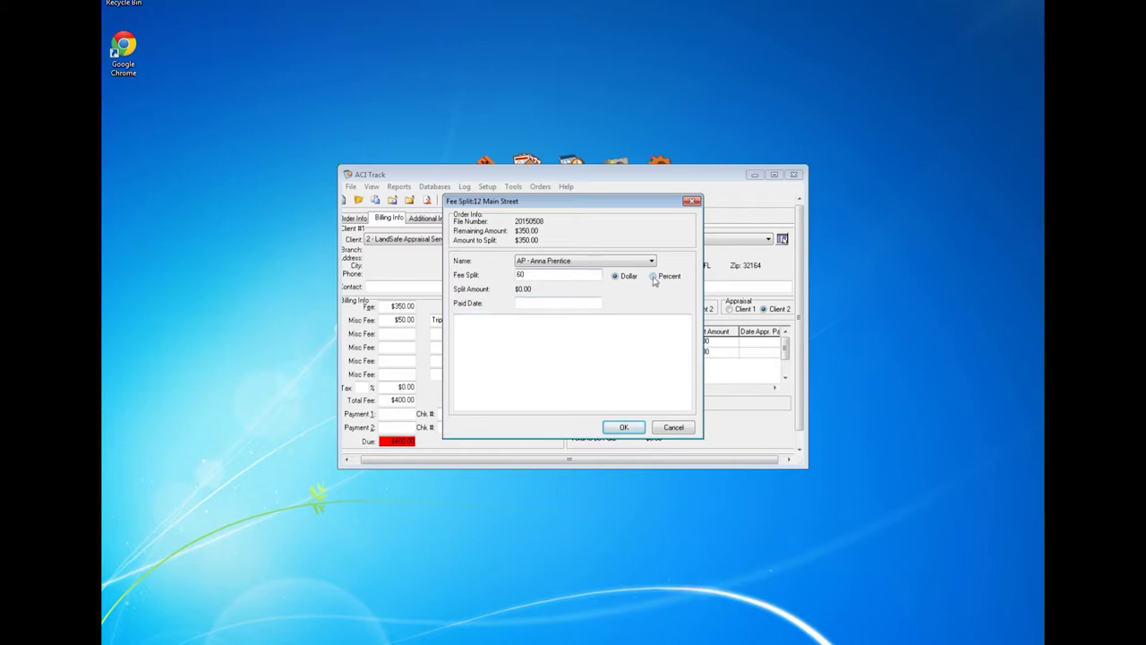
pyautogui.click(652, 277)
pyautogui.click(624, 428)
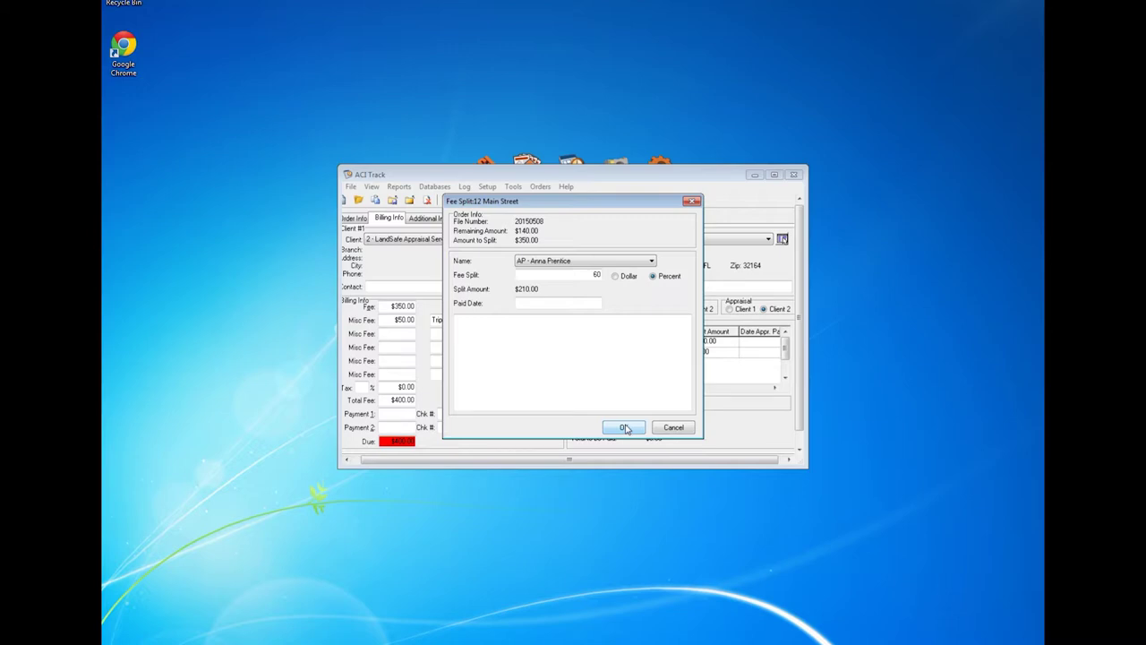
pyautogui.click(627, 428)
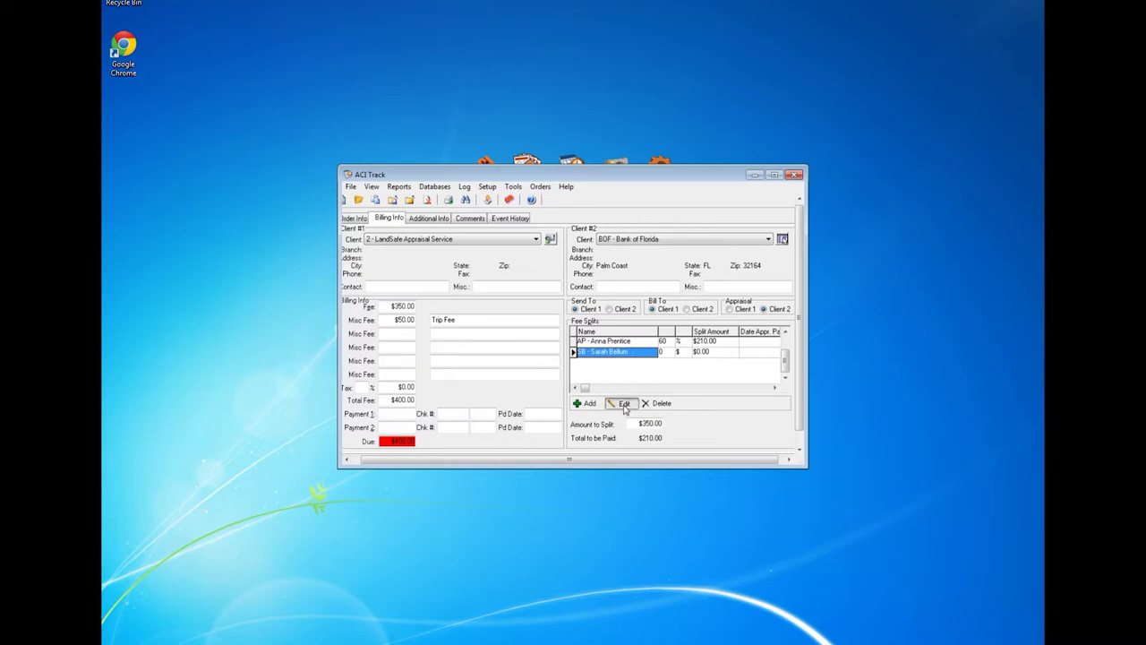
# Step: Set the second fee split to 20 percent ($70.00), totalling $280.00 to be paid
pyautogui.click(623, 404)
pyautogui.moveTo(592, 274); pyautogui.dragTo(513, 280)
pyautogui.write('20')
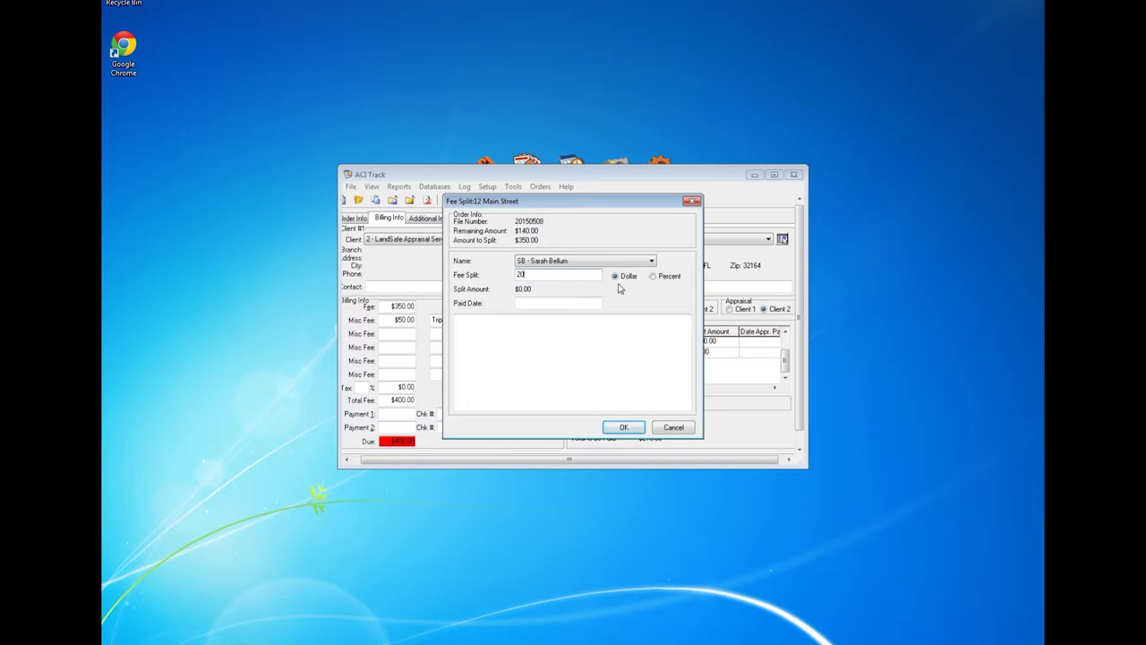
pyautogui.click(654, 277)
pyautogui.click(624, 428)
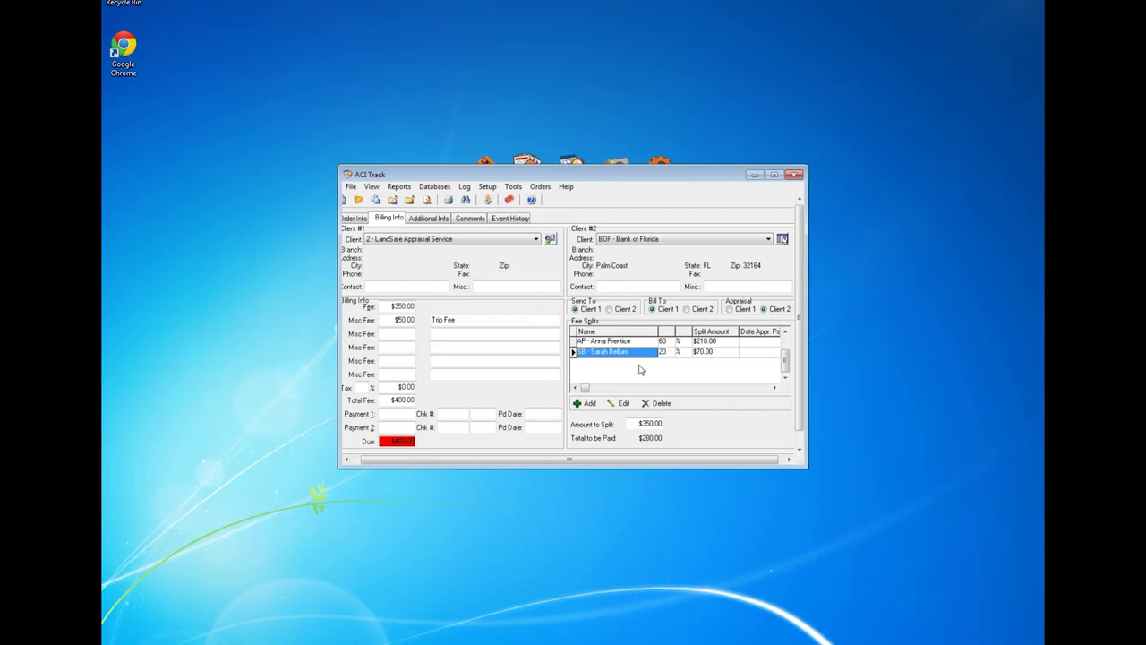
# Step: Add a flat $50.00 'Trip Fee' split for the first appraiser, raising the total to $330.00
pyautogui.click(588, 404)
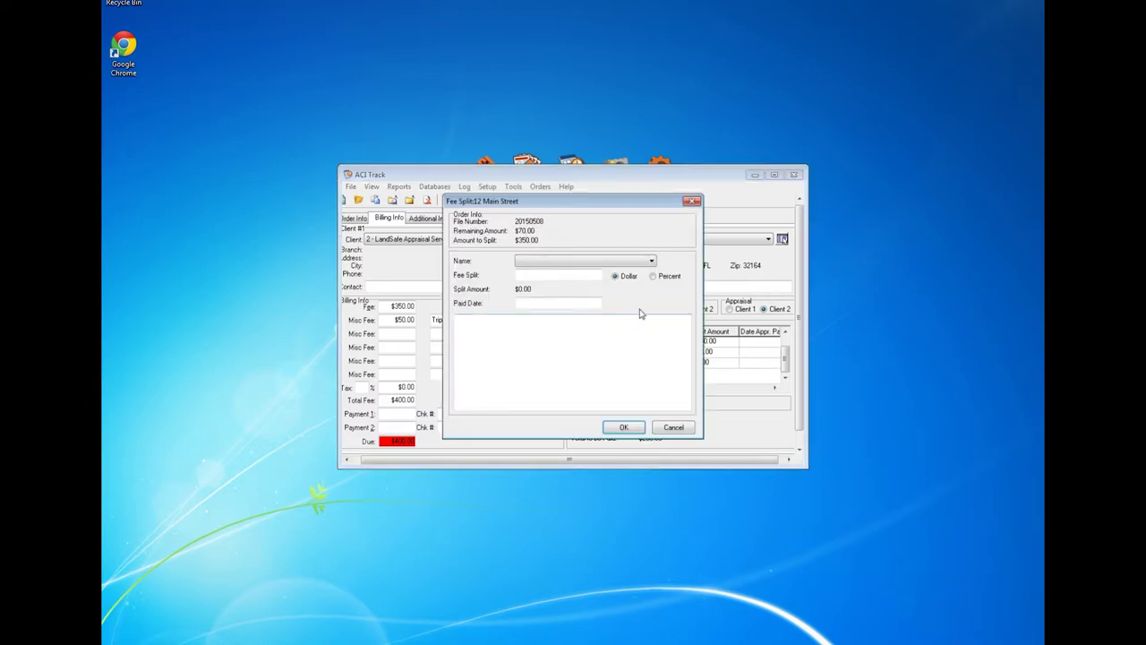
pyautogui.click(653, 261)
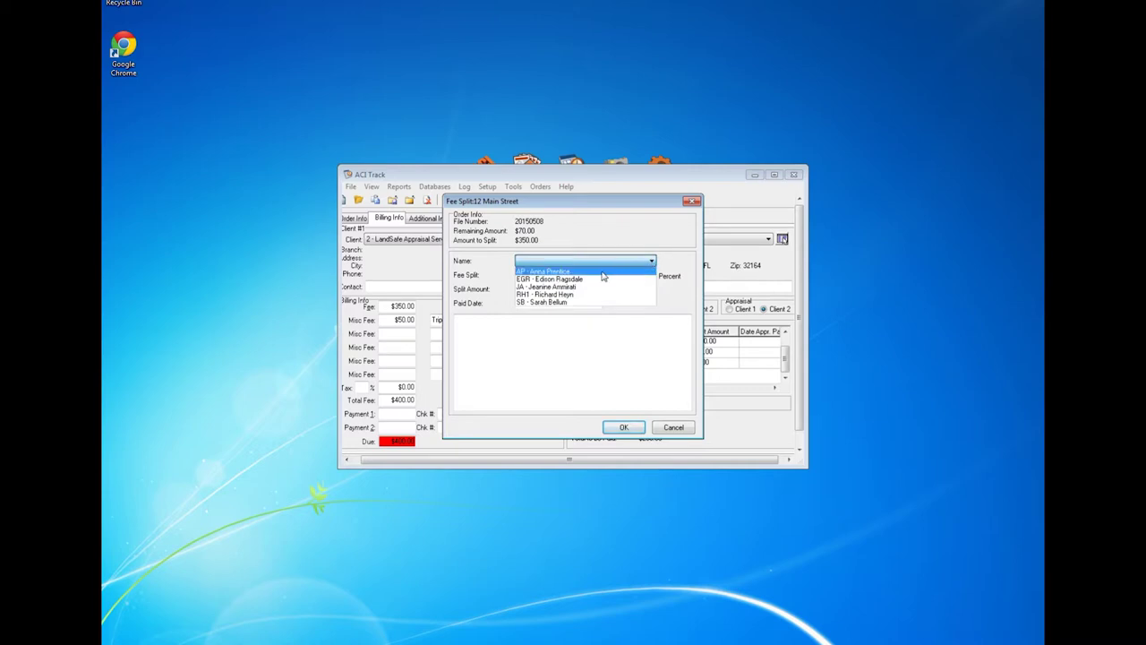
pyautogui.click(600, 271)
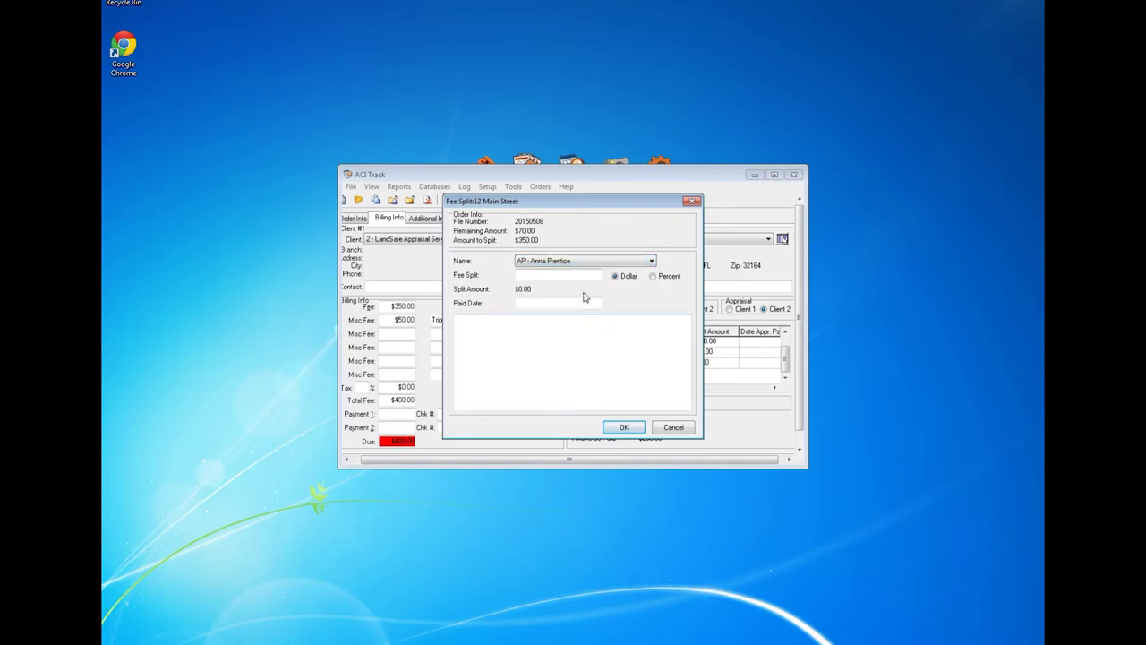
pyautogui.write('50')
pyautogui.write('.00')
pyautogui.press('Tab')
pyautogui.click(484, 326)
pyautogui.write('Trip ')
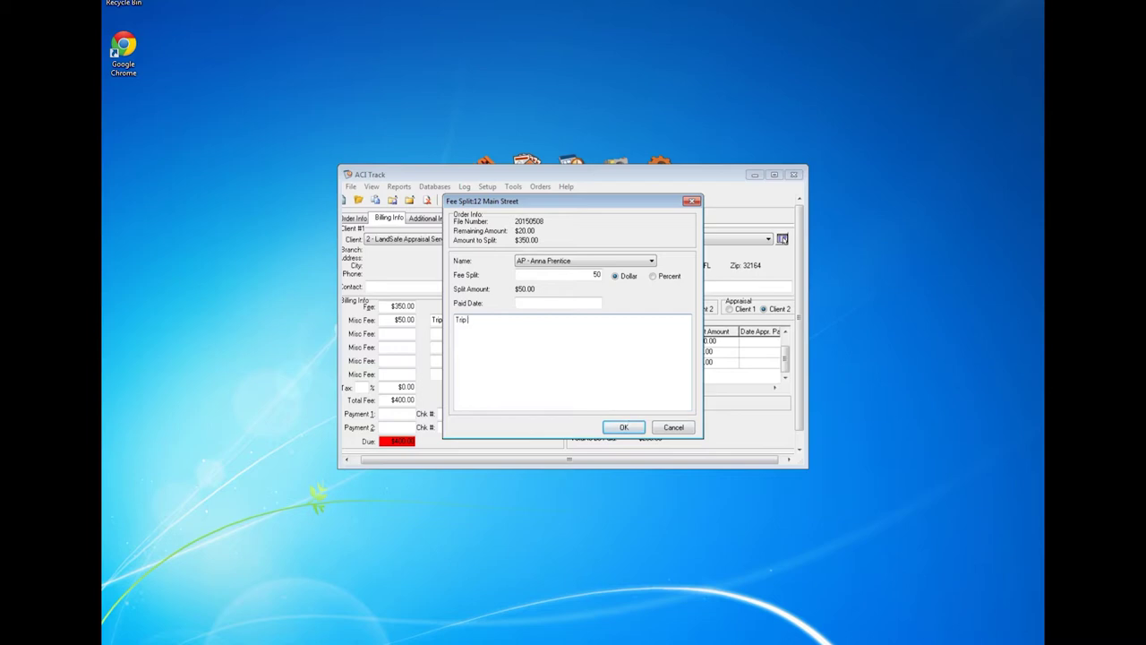
pyautogui.write('Fee')
pyautogui.click(624, 427)
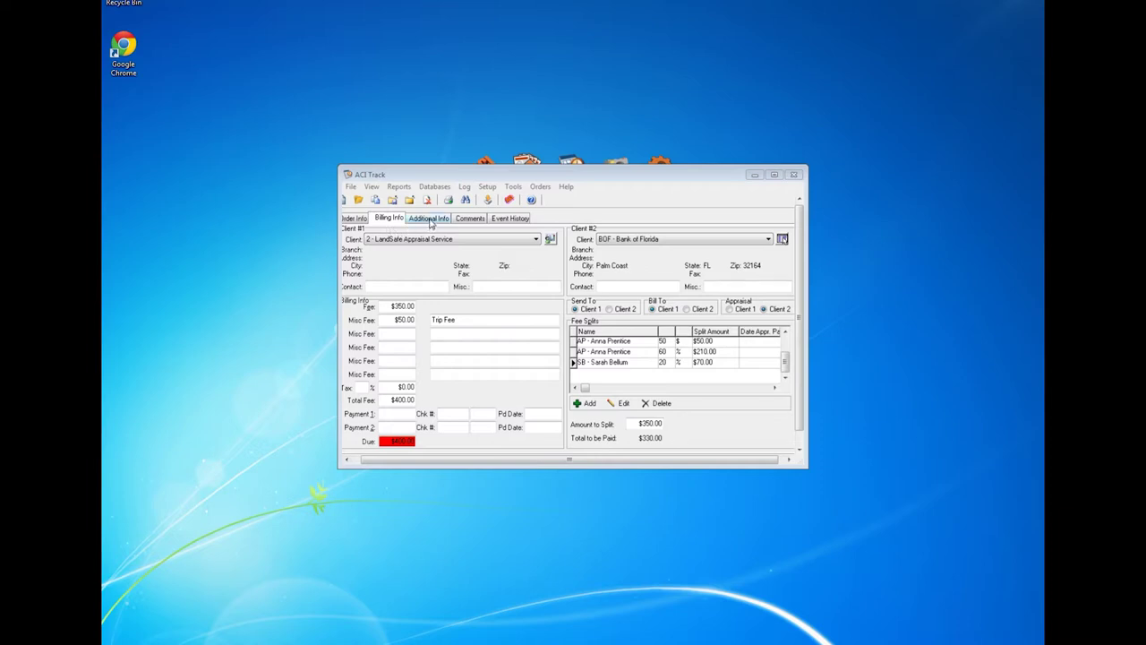
# Step: Set best time to call to Evening, add special instruction 'Call after 5pm', and view Event History
pyautogui.click(430, 219)
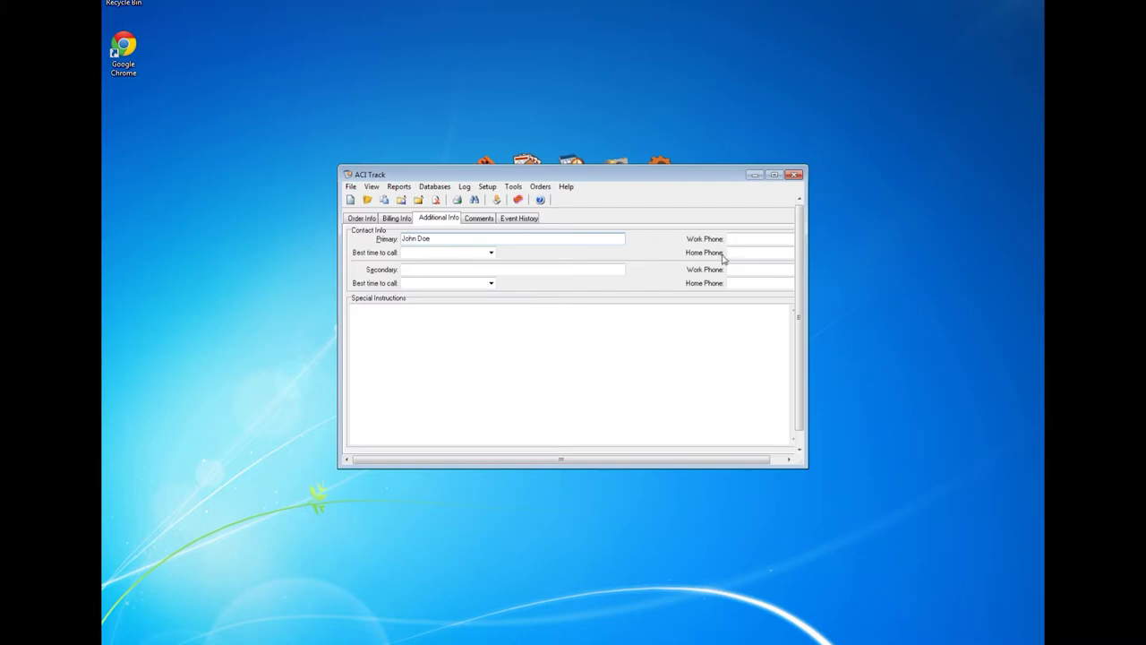
pyautogui.click(490, 252)
pyautogui.click(486, 283)
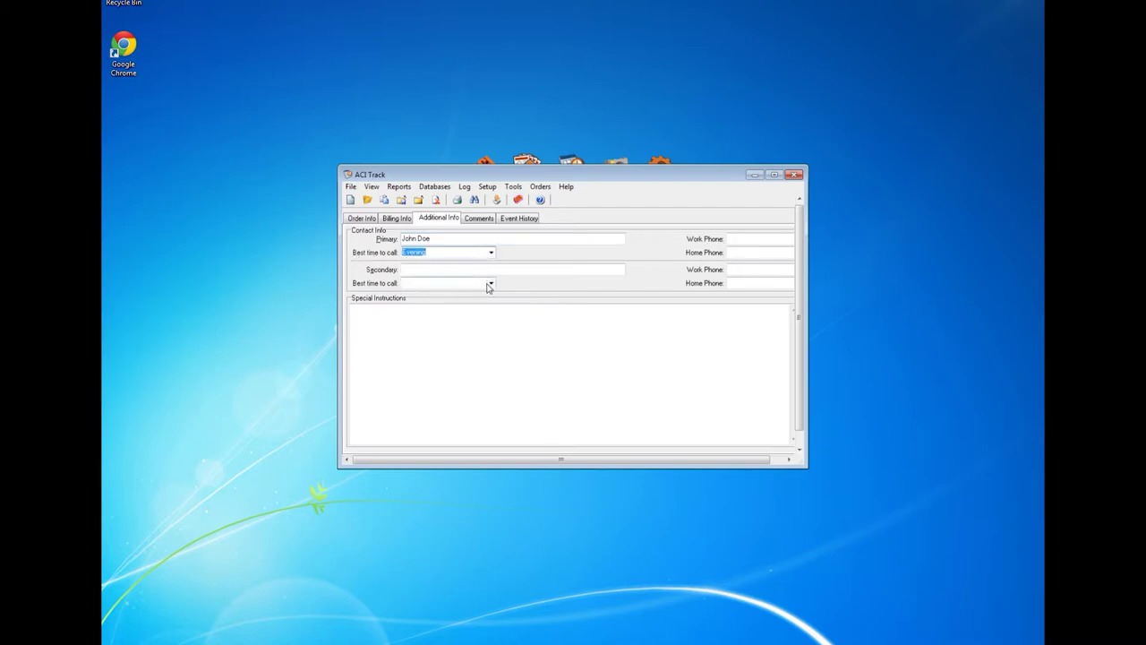
pyautogui.click(389, 311)
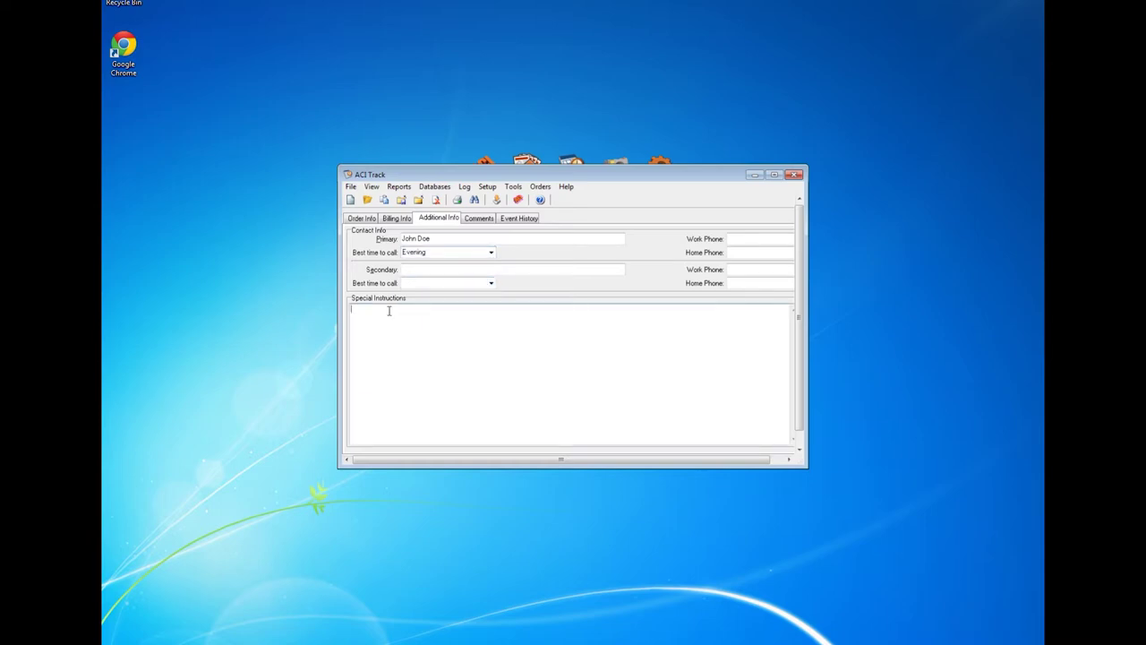
pyautogui.write('Call after 5pm')
pyautogui.click(479, 219)
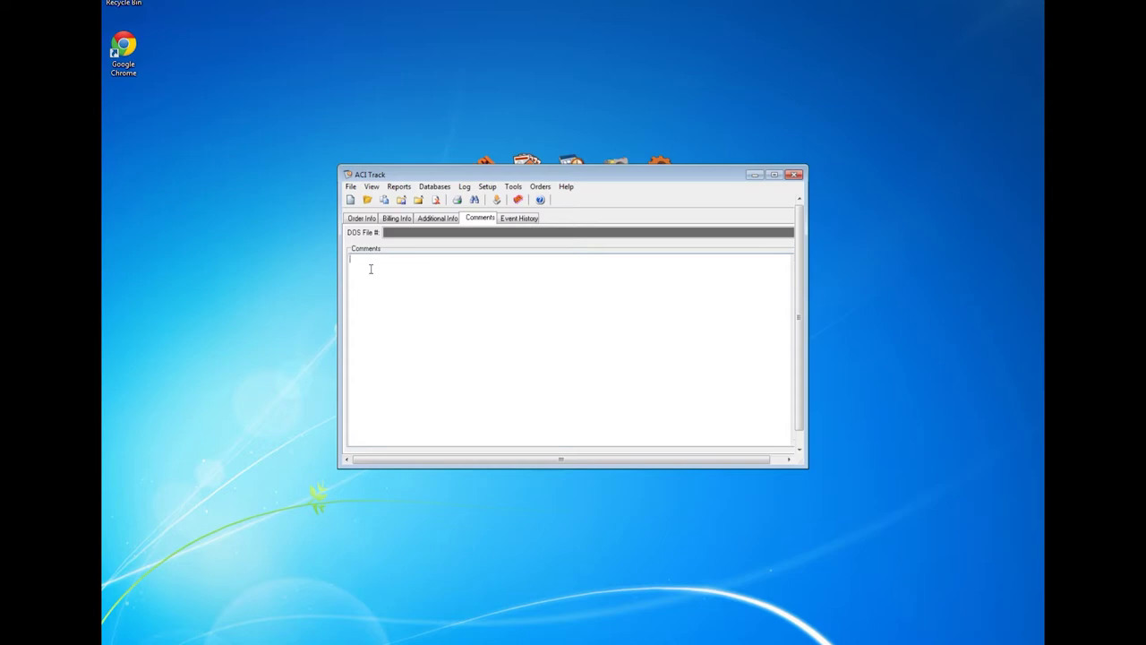
pyautogui.click(520, 221)
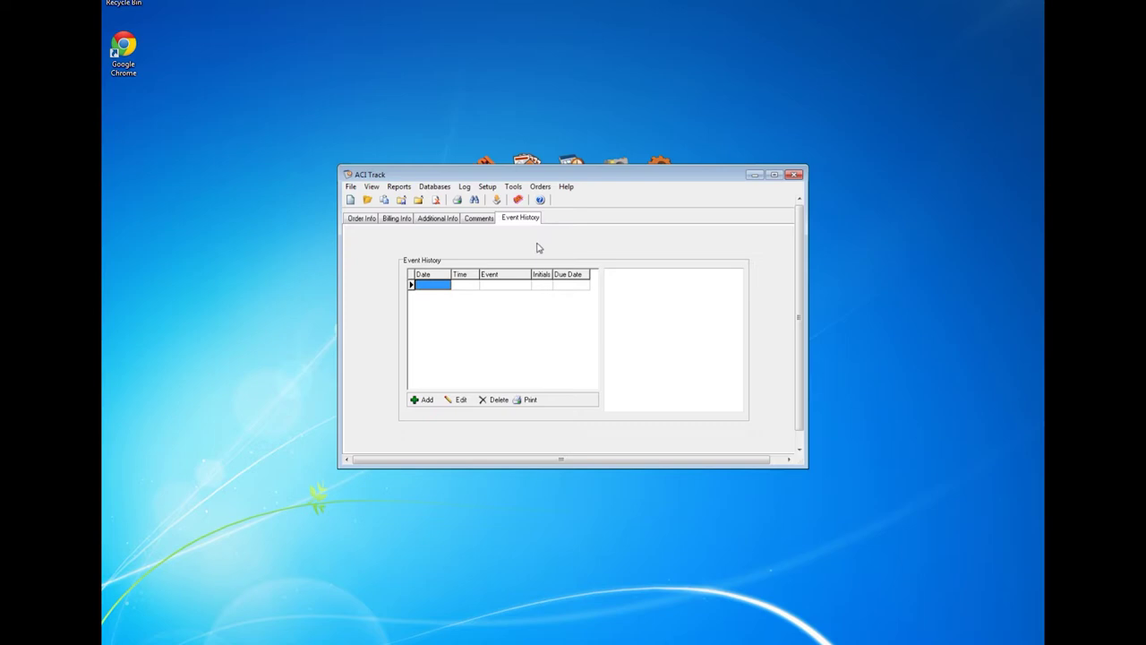
# Step: Log an Assigned event with a note naming the assigned appraiser and the user's initials
pyautogui.click(427, 400)
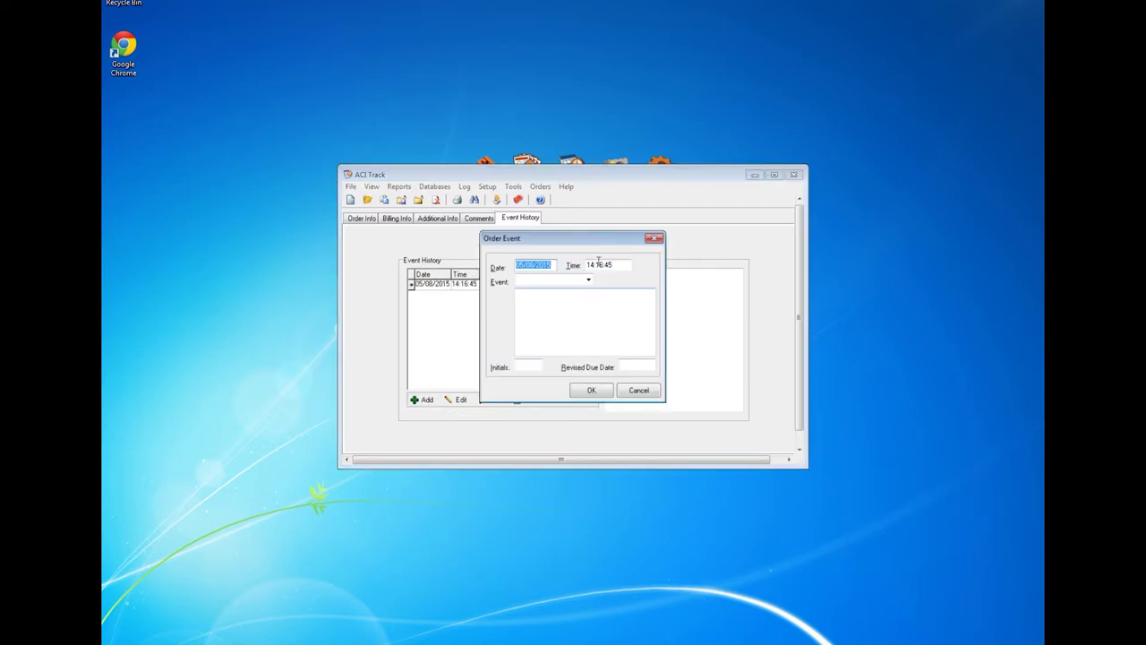
pyautogui.moveTo(583, 240); pyautogui.dragTo(550, 175)
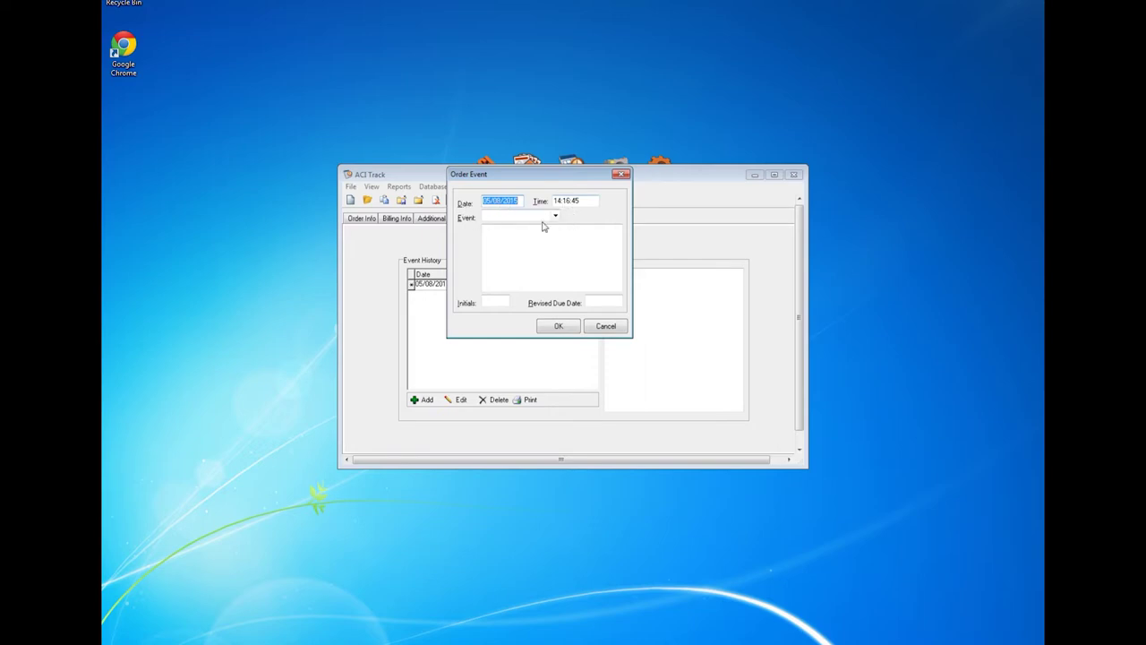
pyautogui.click(555, 216)
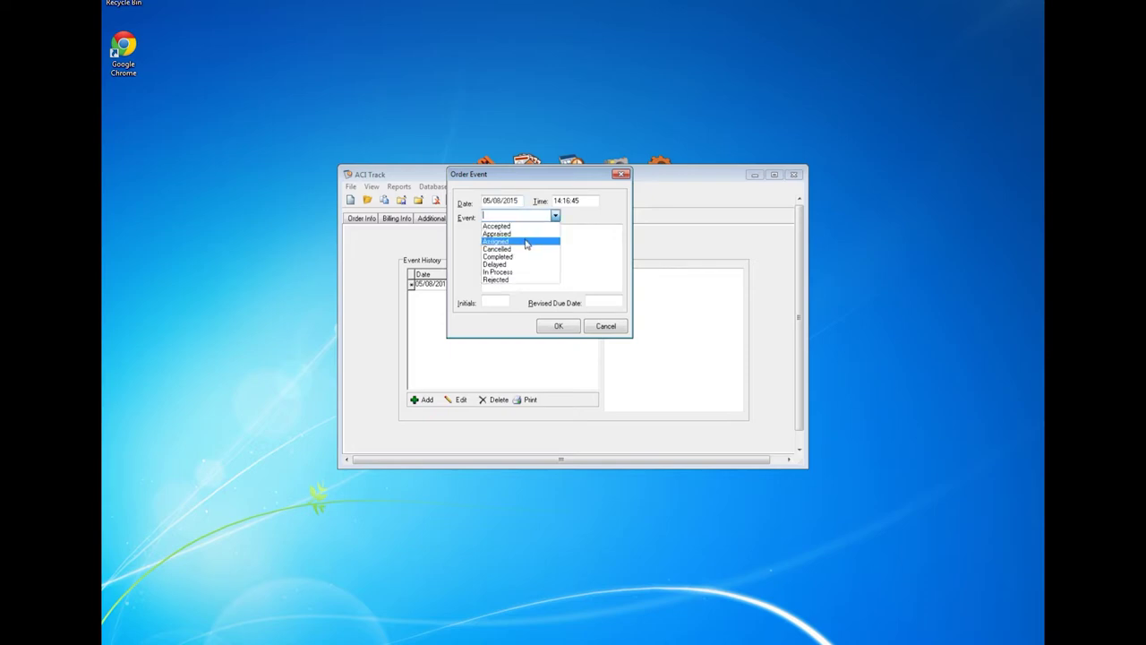
pyautogui.click(525, 242)
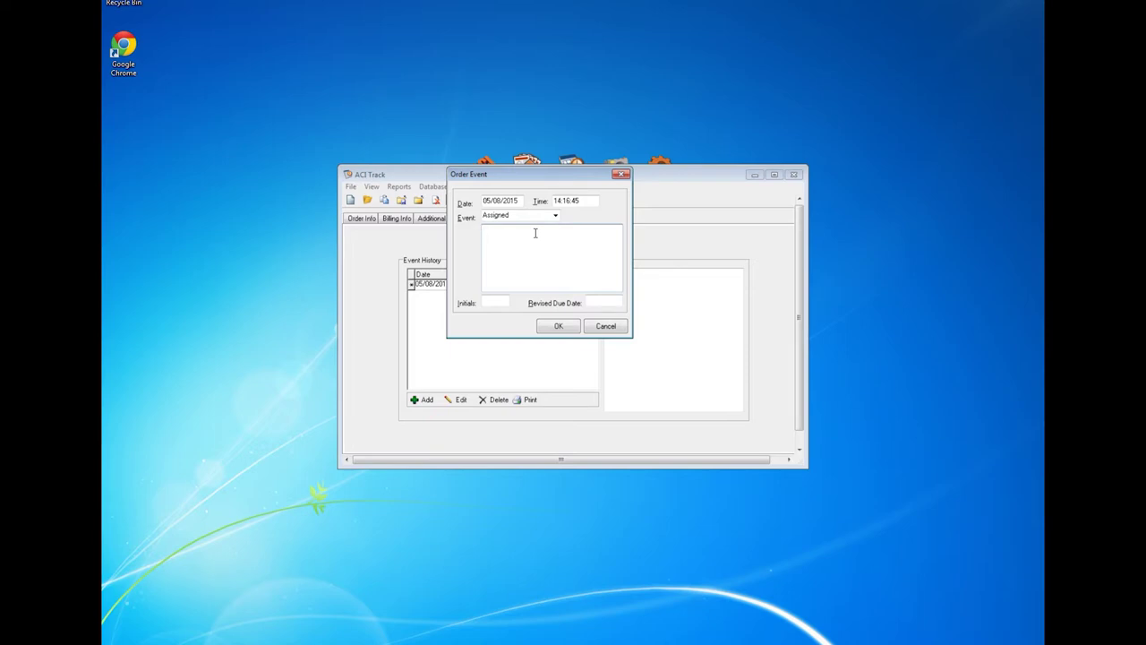
pyautogui.write('Assigned to Anna P.')
pyautogui.click(506, 302)
pyautogui.write('EGH')
pyautogui.click(557, 328)
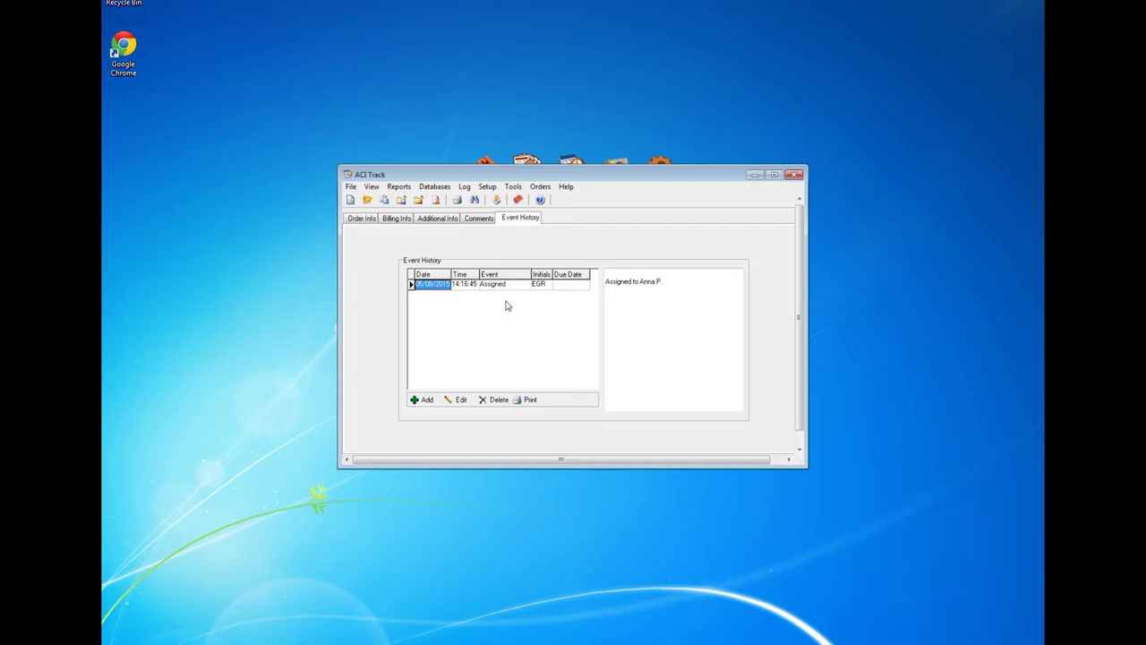
pyautogui.click(359, 220)
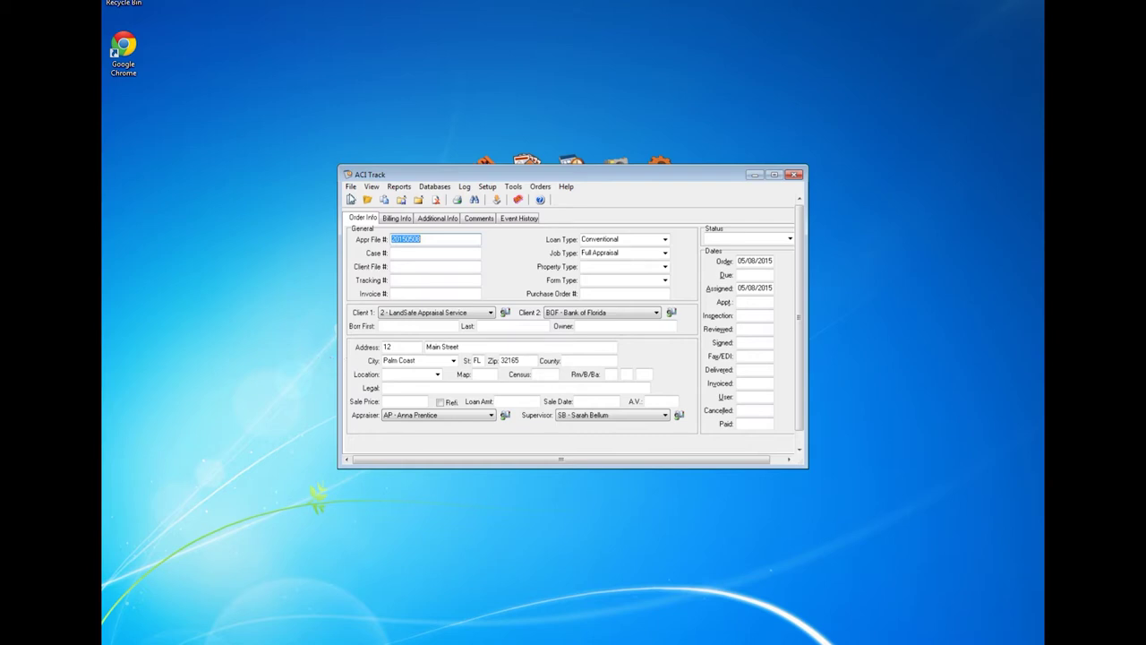
# Step: Create report 20150508 from the order with Launch Report ticked so it opens in ACI Report
pyautogui.click(352, 187)
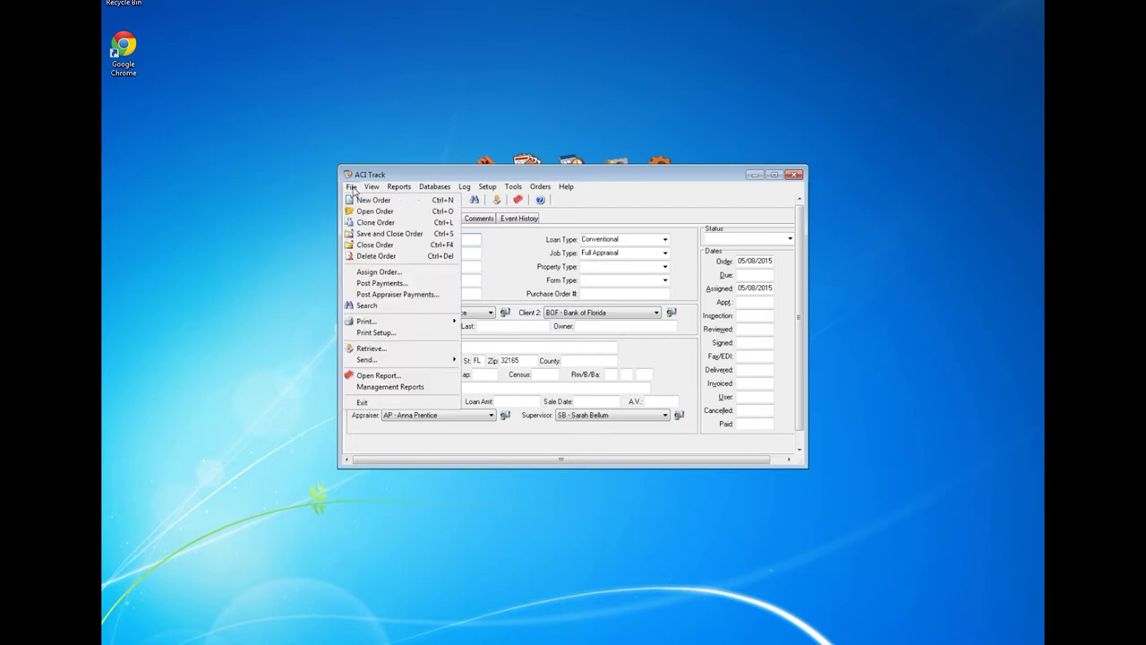
pyautogui.click(400, 377)
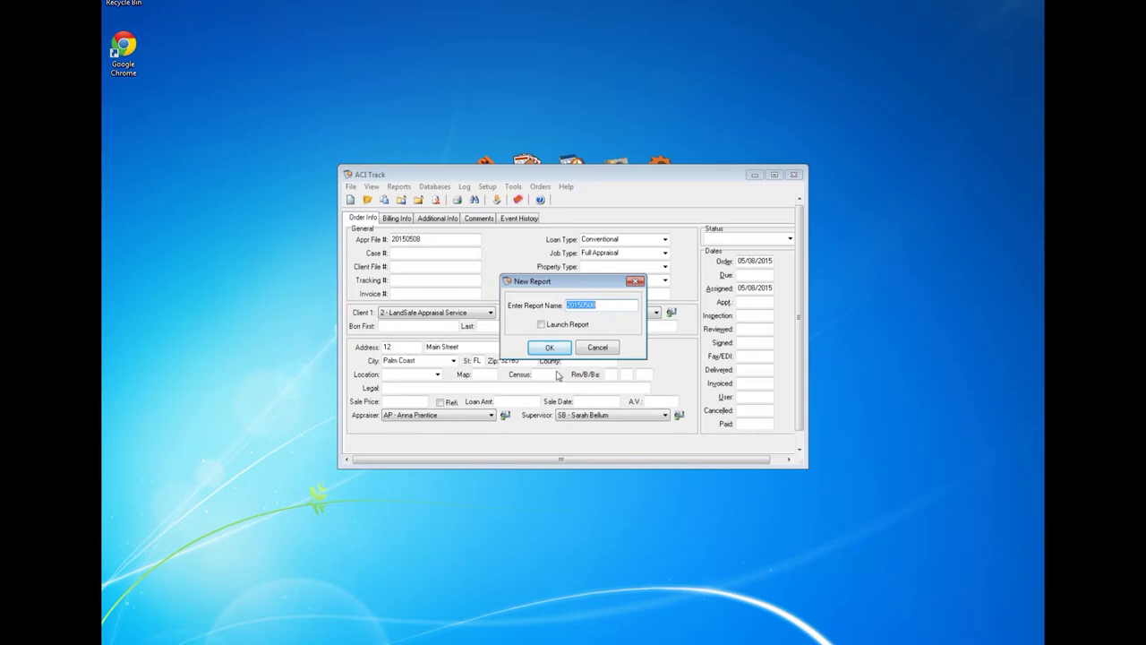
pyautogui.click(542, 326)
pyautogui.click(553, 349)
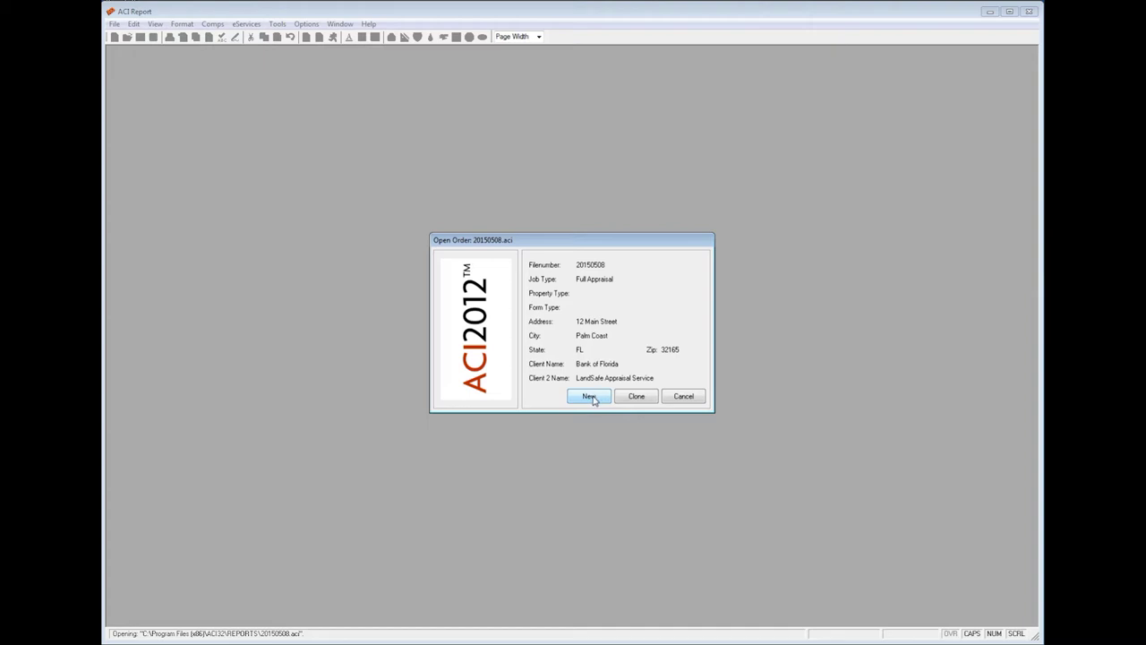
# Step: Create a new report using the 1004-Single Family 2010 UAD pak with template <none>
pyautogui.click(591, 397)
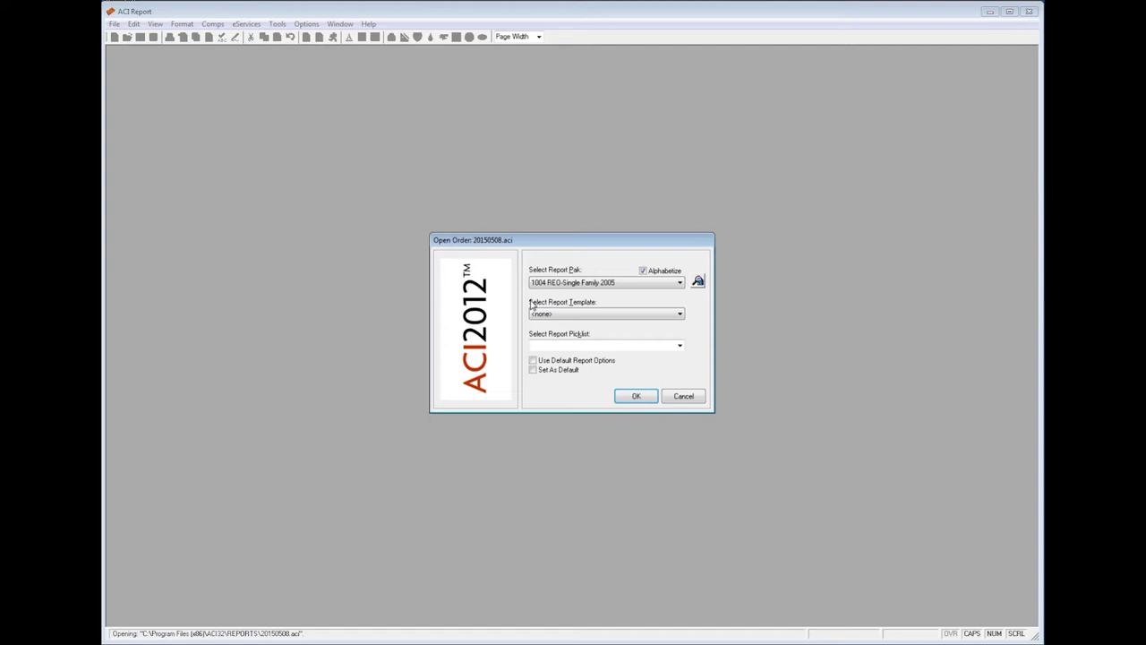
pyautogui.click(680, 284)
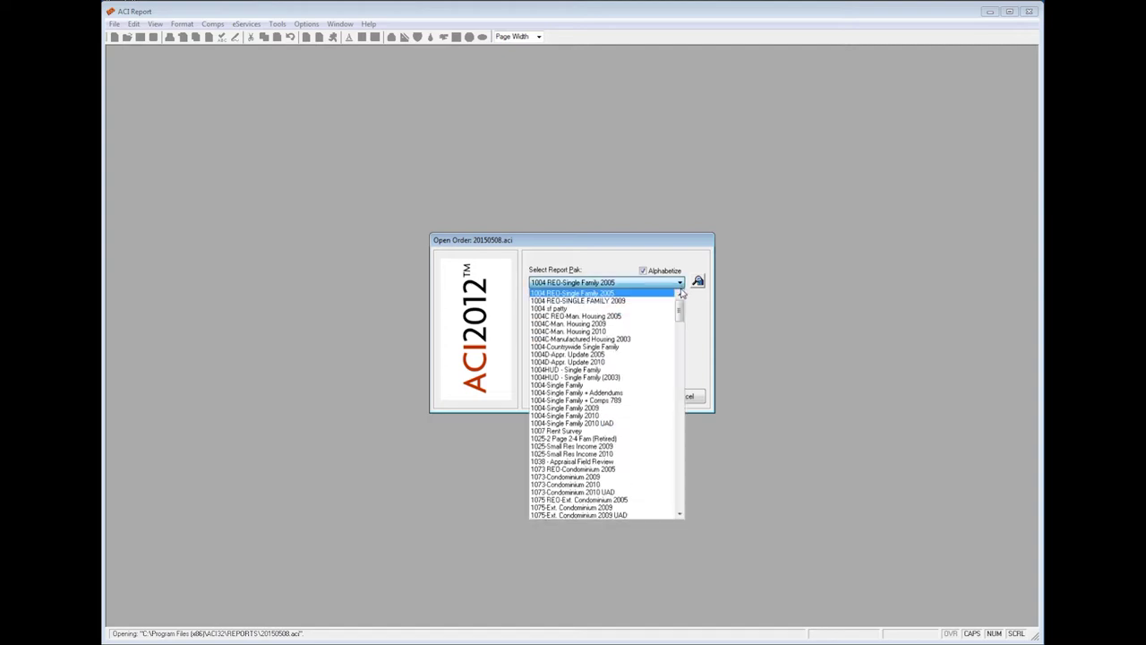
pyautogui.click(627, 423)
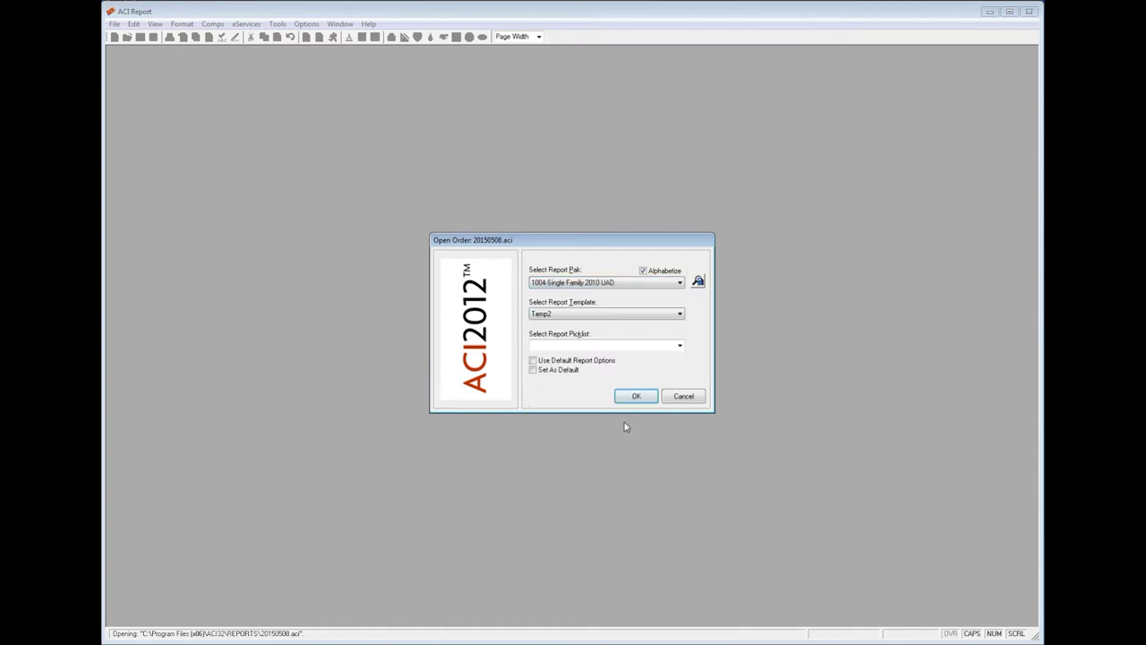
pyautogui.click(680, 314)
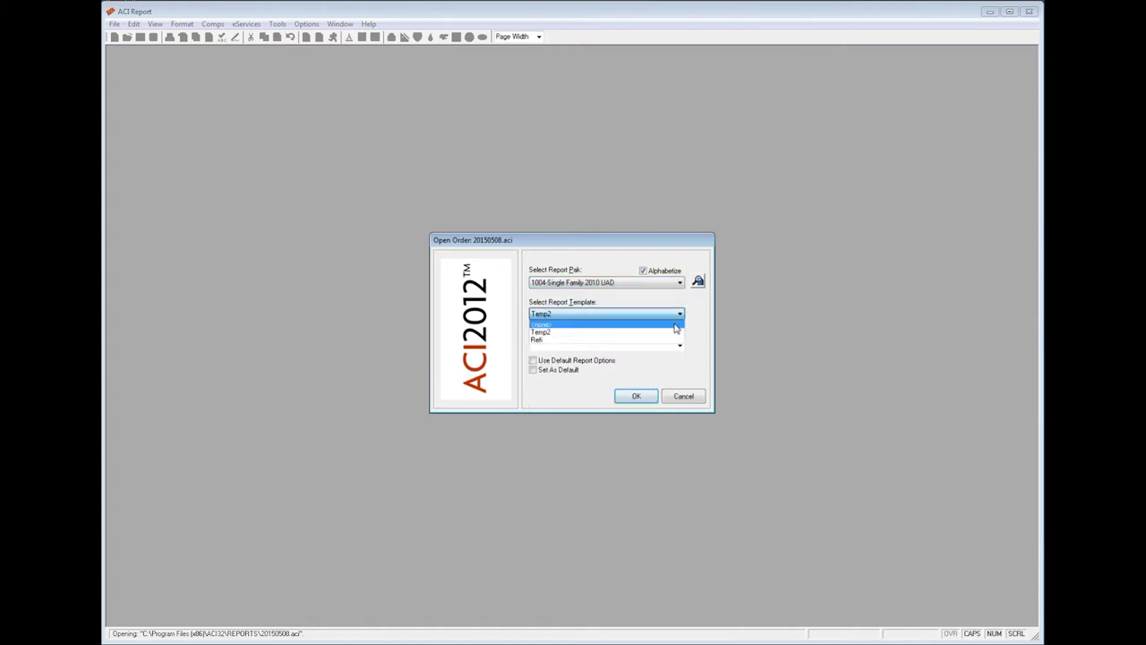
pyautogui.click(676, 325)
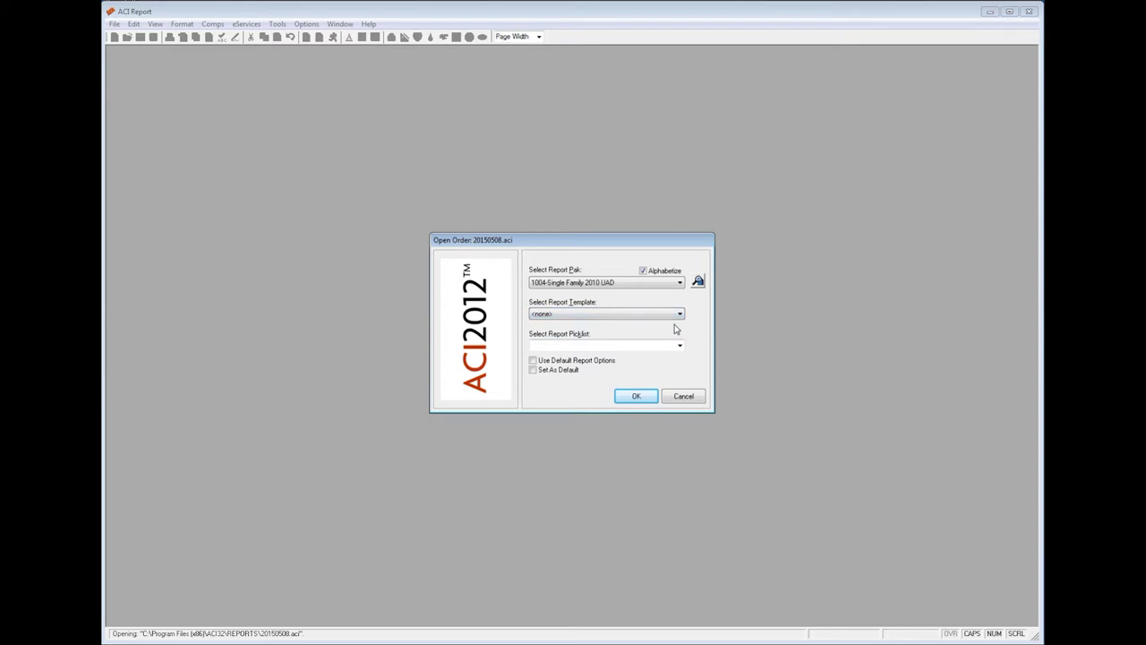
pyautogui.click(636, 397)
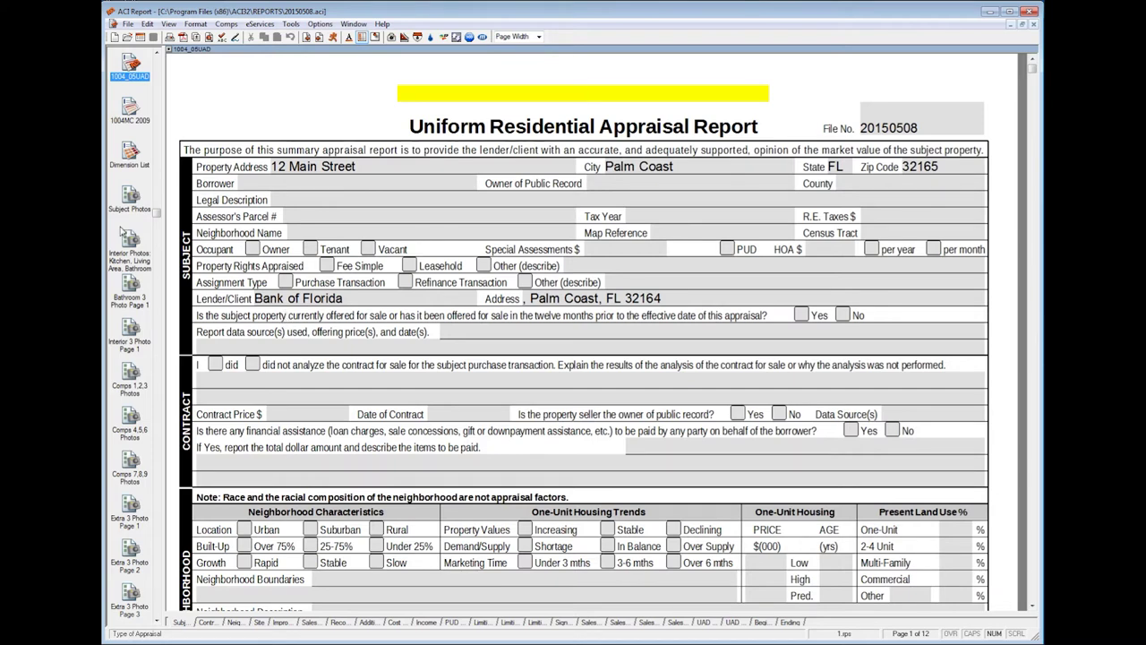
# Step: Show the Order Form page and review its Full Appraisal, client and $400.00 billing details
pyautogui.scroll(3, 123, 234)
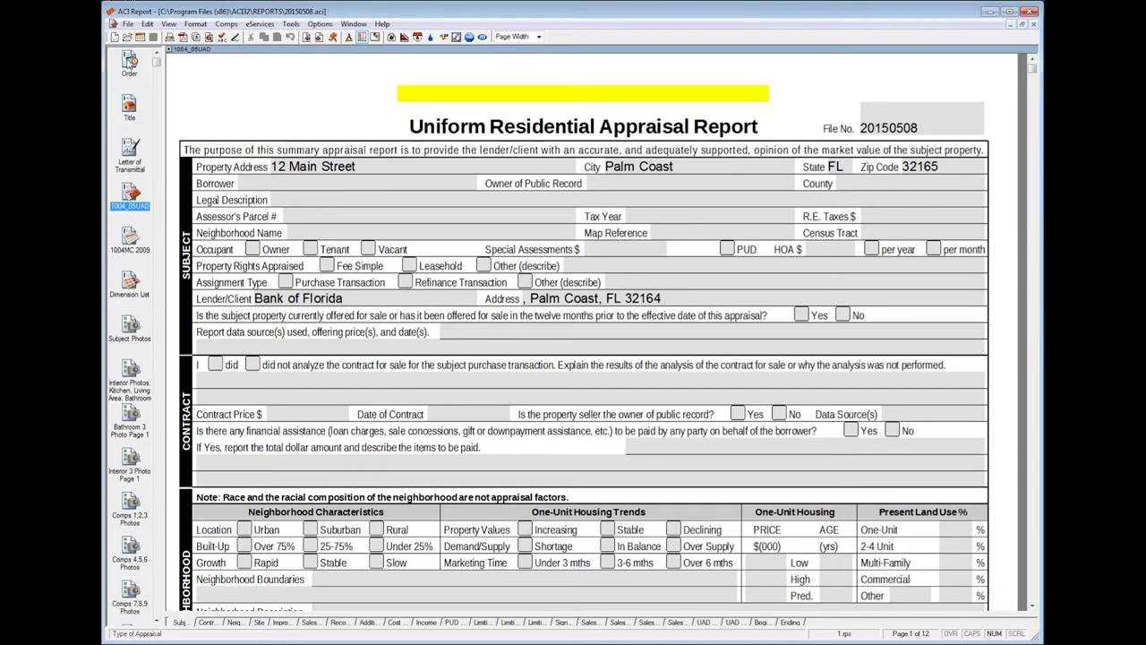
pyautogui.click(129, 61)
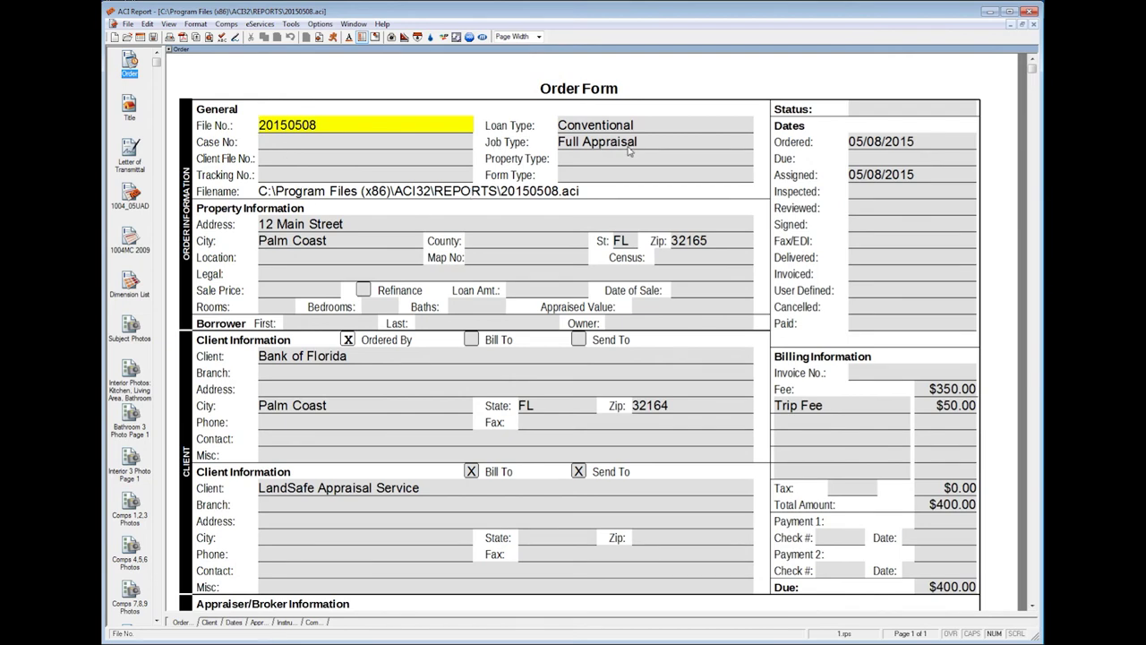
pyautogui.scroll(-1, 531, 278)
pyautogui.scroll(-2, 531, 277)
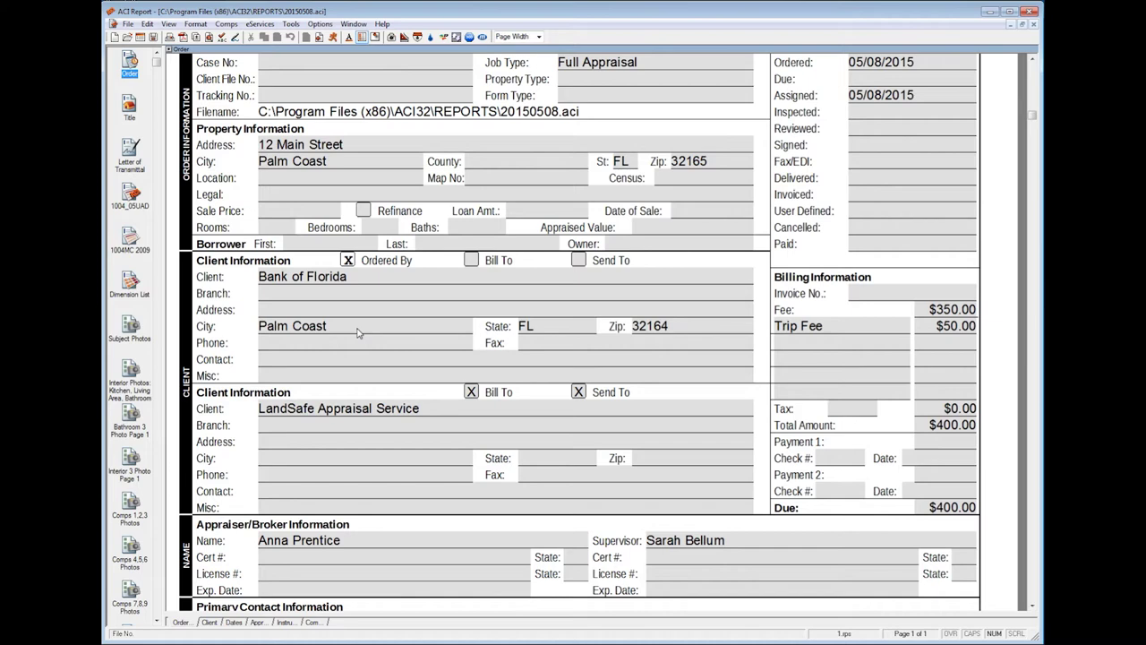
pyautogui.scroll(-2, 357, 334)
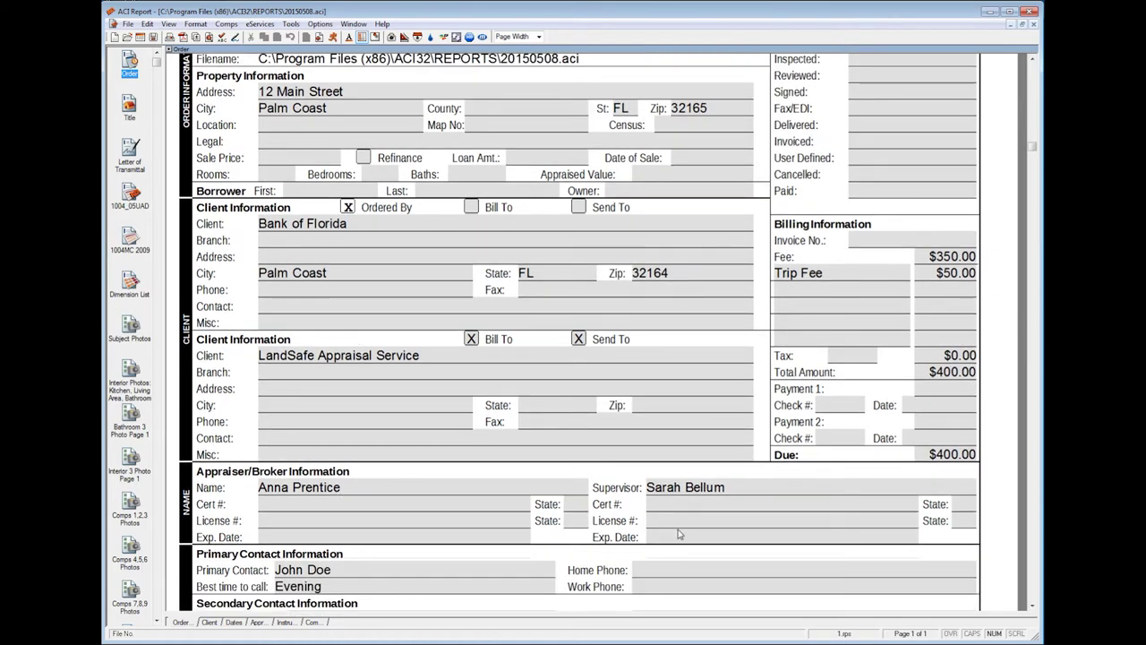
pyautogui.scroll(5, 570, 409)
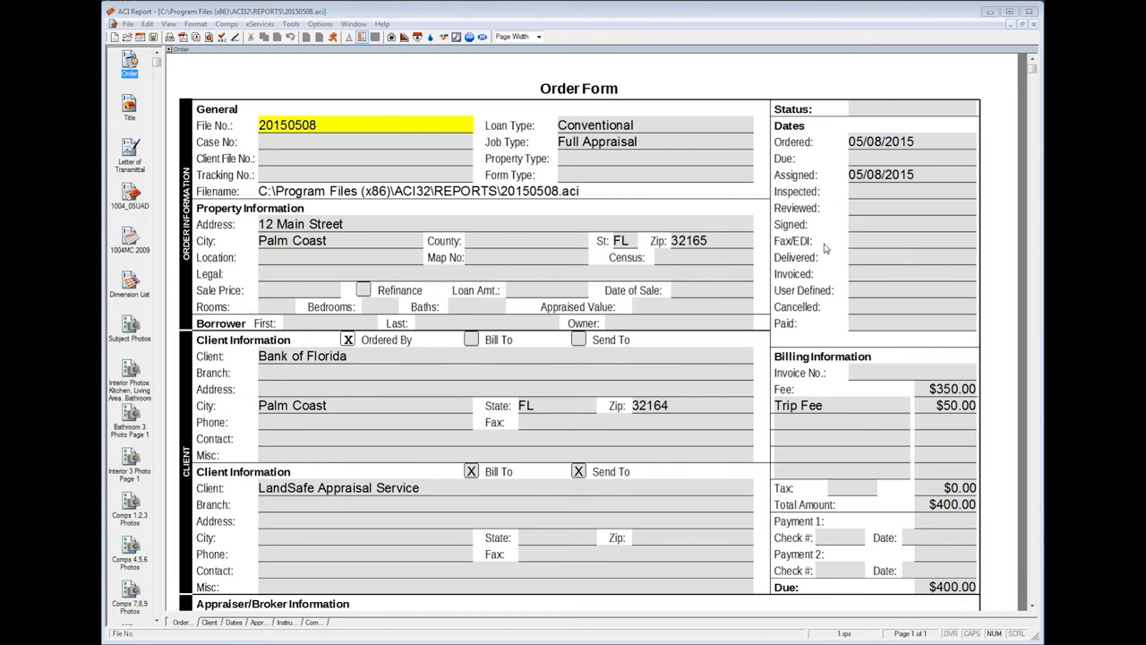
# Step: Close the report to update the order, then exit ACI Report
pyautogui.click(128, 24)
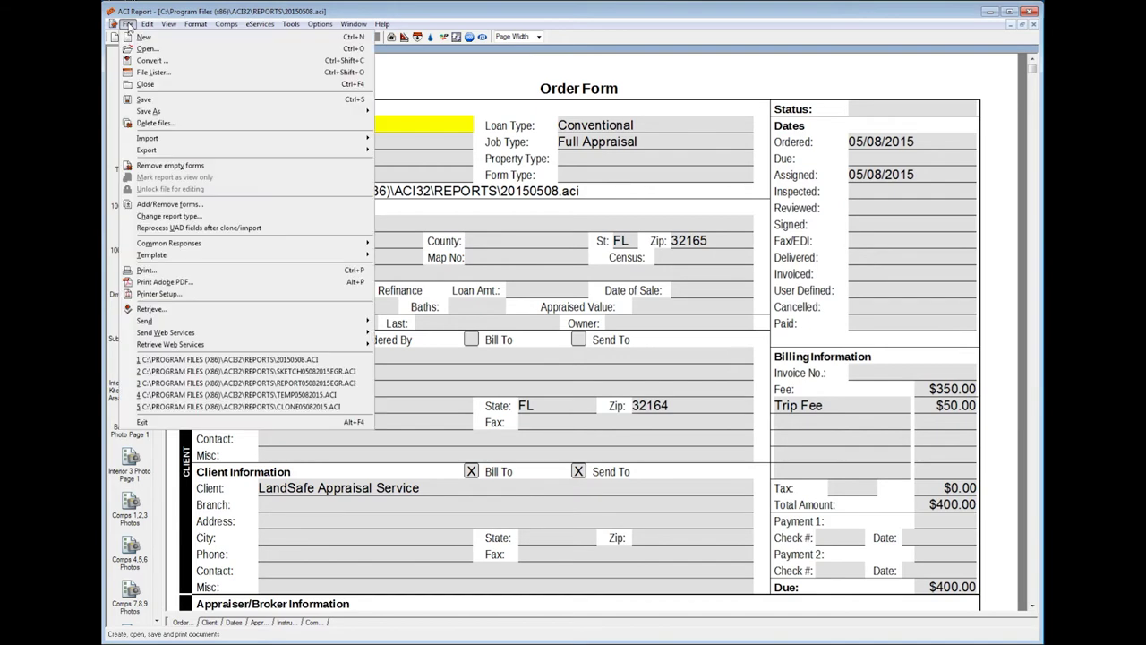
pyautogui.click(145, 83)
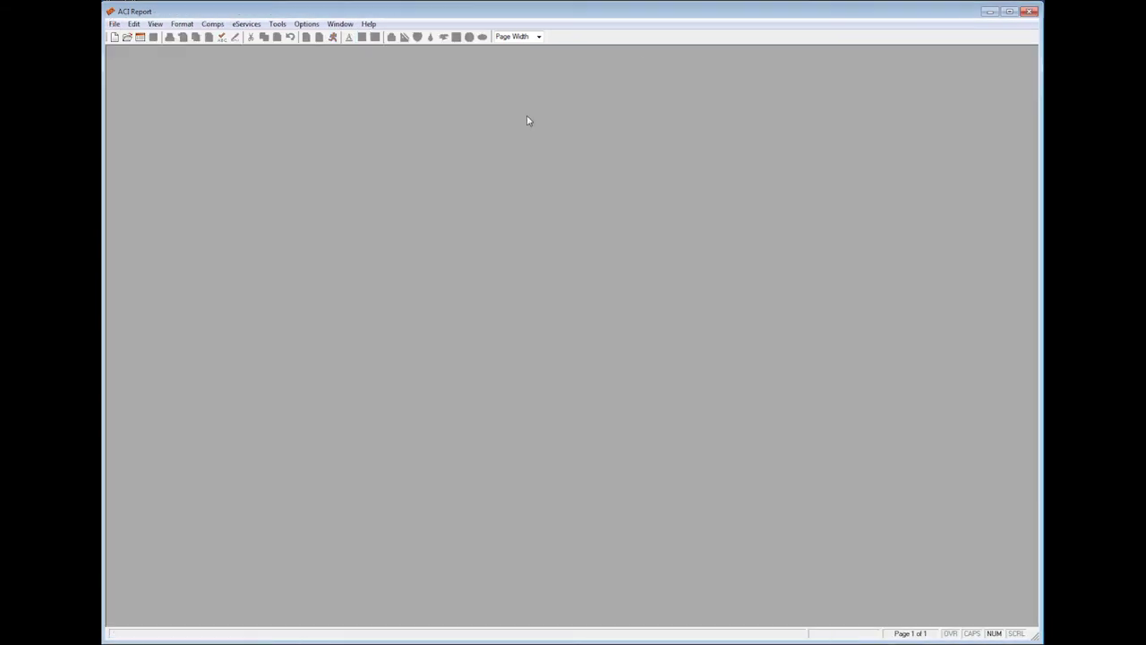
pyautogui.click(1030, 12)
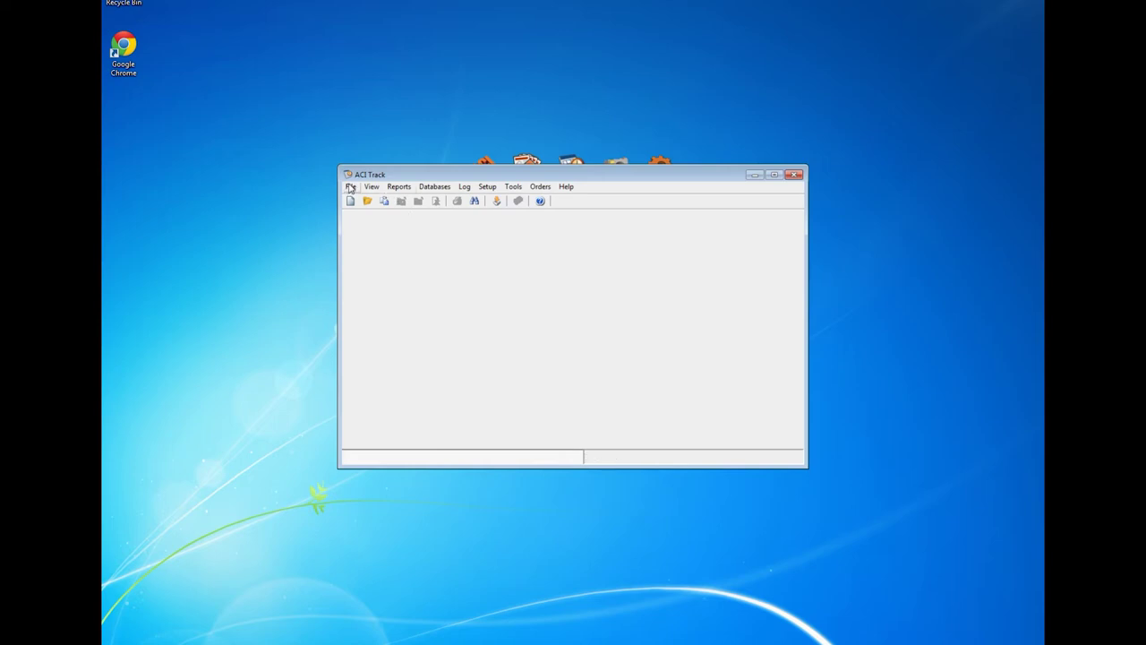
# Step: Search the saved orders for file number 2015 and open order 20150508
pyautogui.click(351, 187)
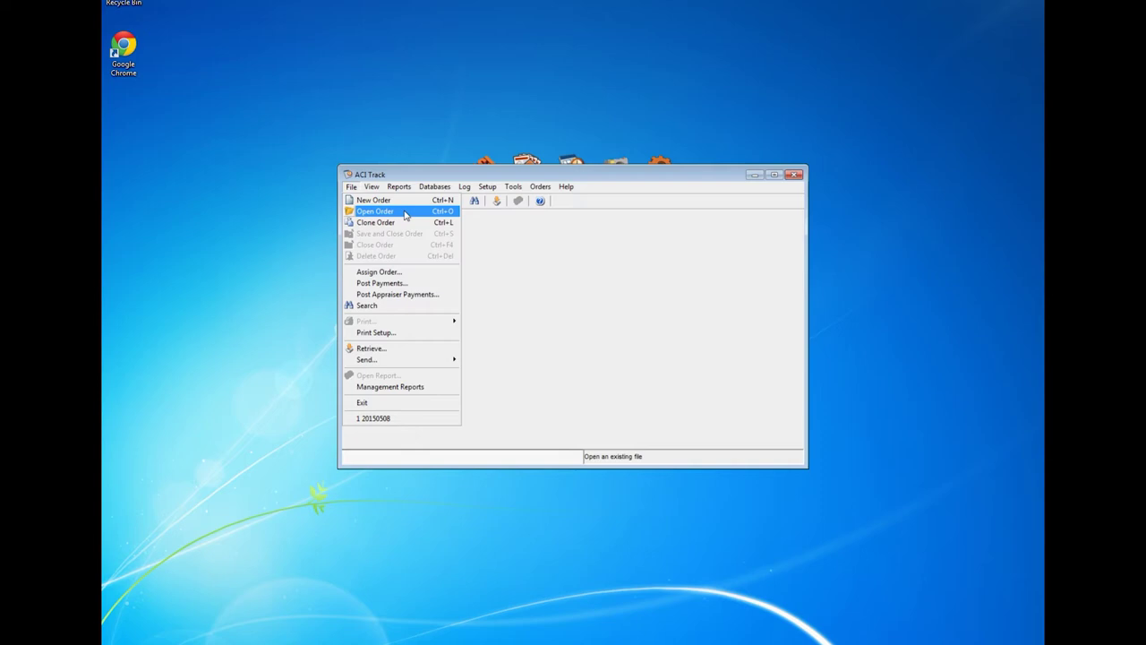
pyautogui.click(405, 215)
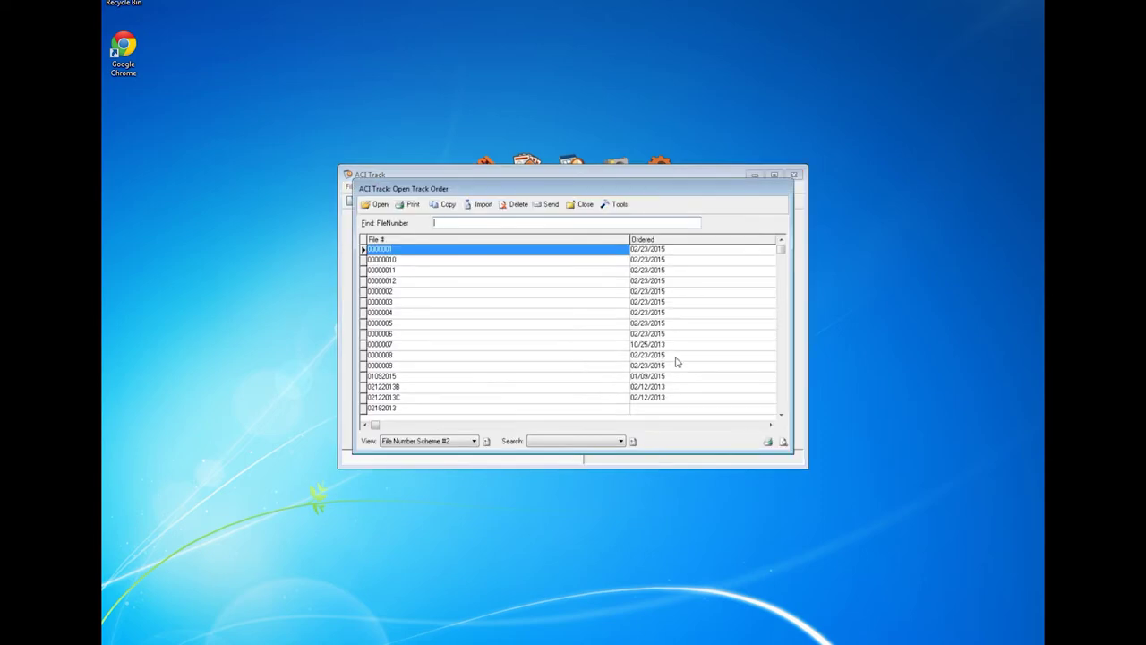
pyautogui.click(781, 415)
pyautogui.click(781, 415)
pyautogui.click(781, 415)
pyautogui.click(781, 415)
pyautogui.click(781, 416)
pyautogui.click(781, 416)
pyautogui.click(781, 416)
pyautogui.click(781, 415)
pyautogui.click(781, 415)
pyautogui.click(781, 415)
pyautogui.click(781, 416)
pyautogui.click(781, 415)
pyautogui.click(781, 415)
pyautogui.click(781, 415)
pyautogui.click(781, 416)
pyautogui.click(781, 415)
pyautogui.click(781, 416)
pyautogui.click(781, 415)
pyautogui.click(781, 416)
pyautogui.click(781, 416)
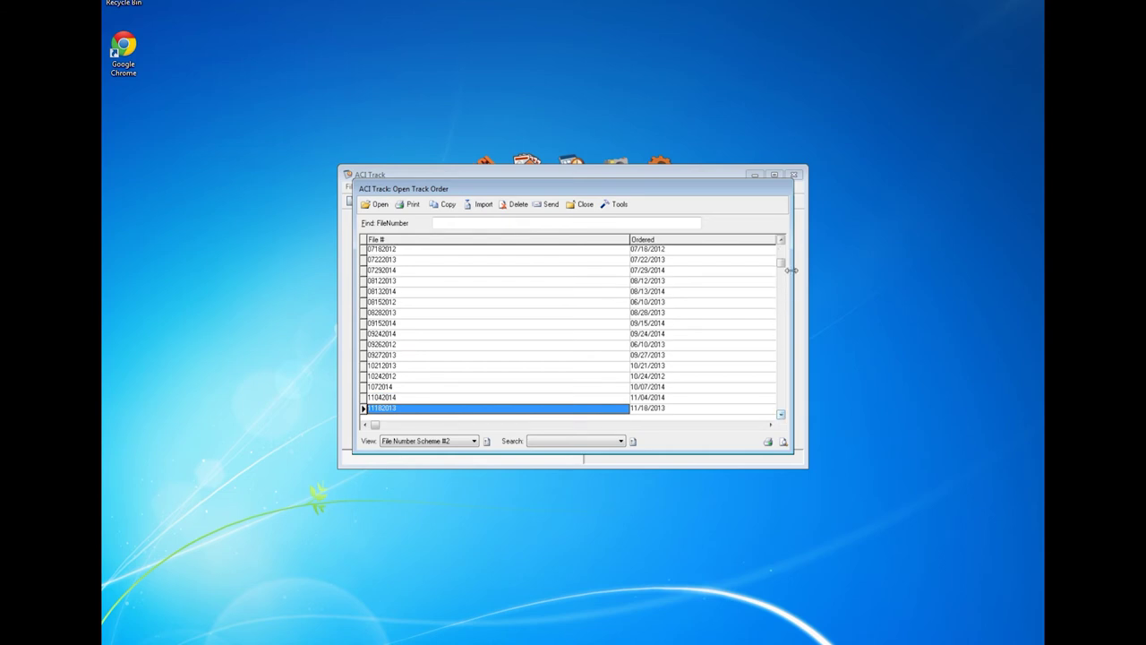
pyautogui.moveTo(781, 273); pyautogui.dragTo(781, 284)
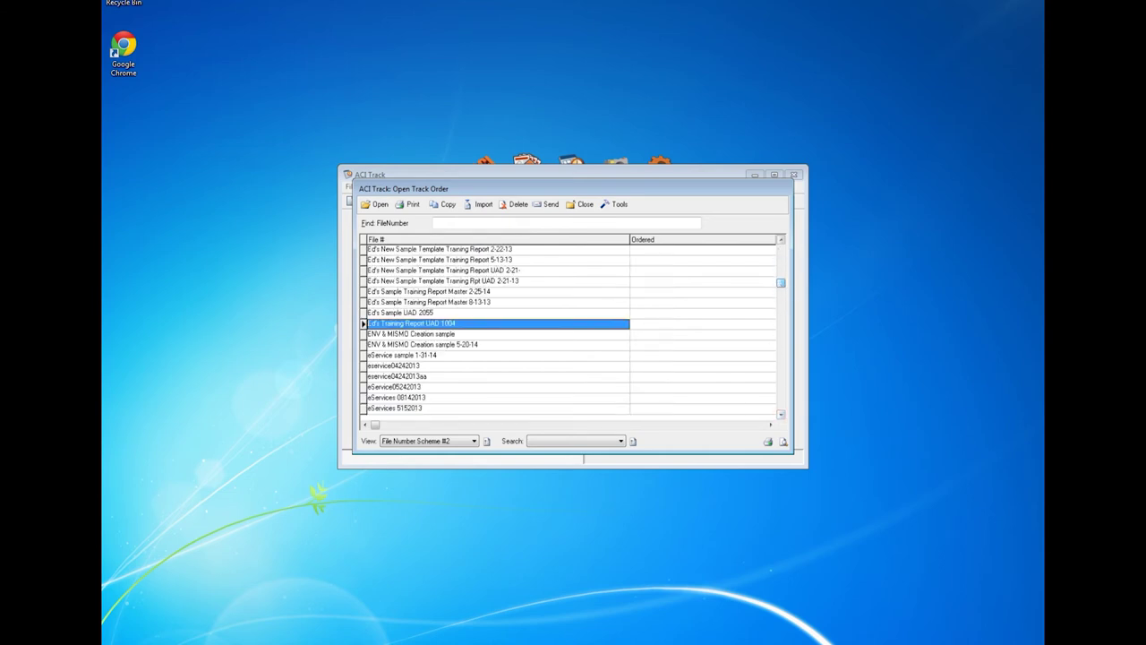
pyautogui.write('2015')
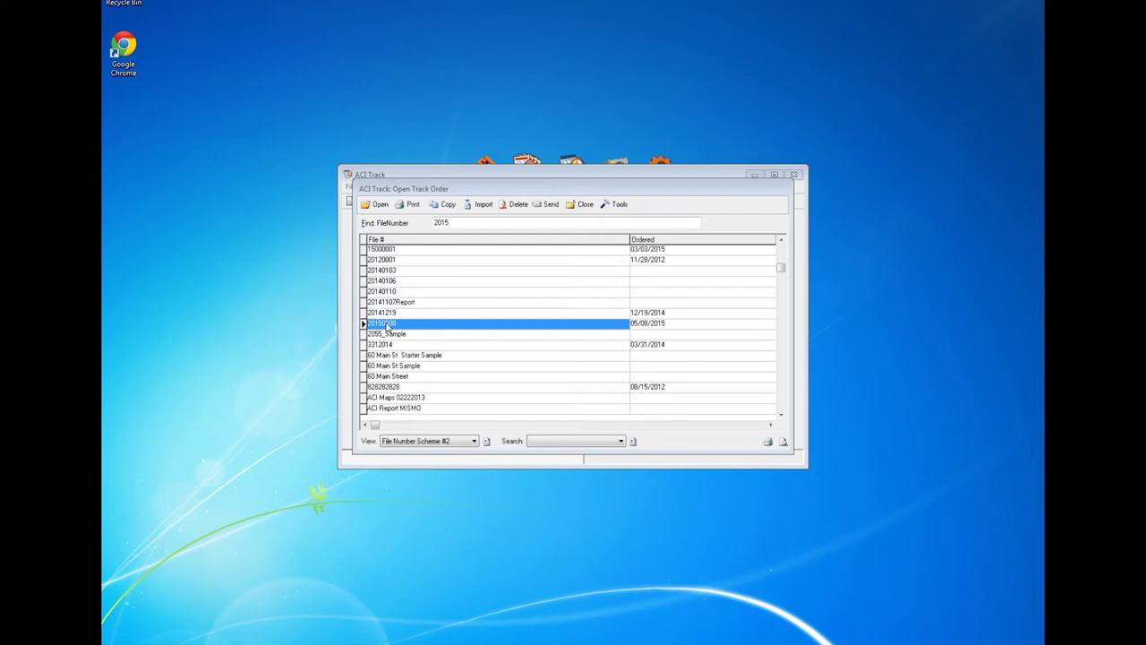
pyautogui.click(378, 204)
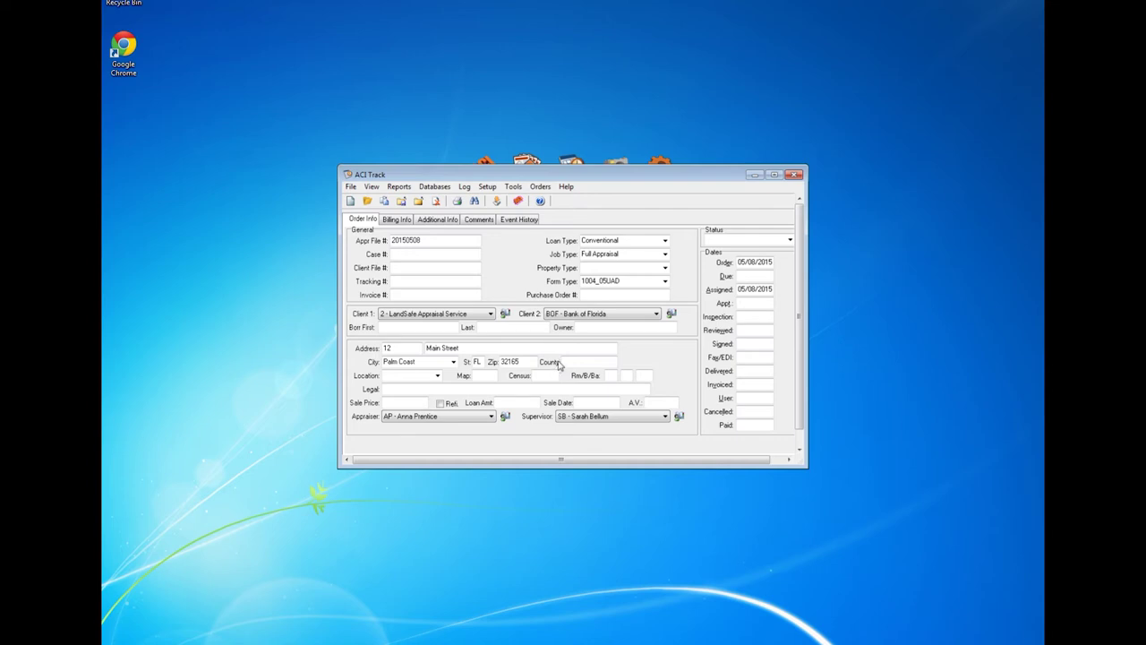
# Step: Enter a $200.00 Payment 1 with check number 123 on the Billing Info tab
pyautogui.click(397, 220)
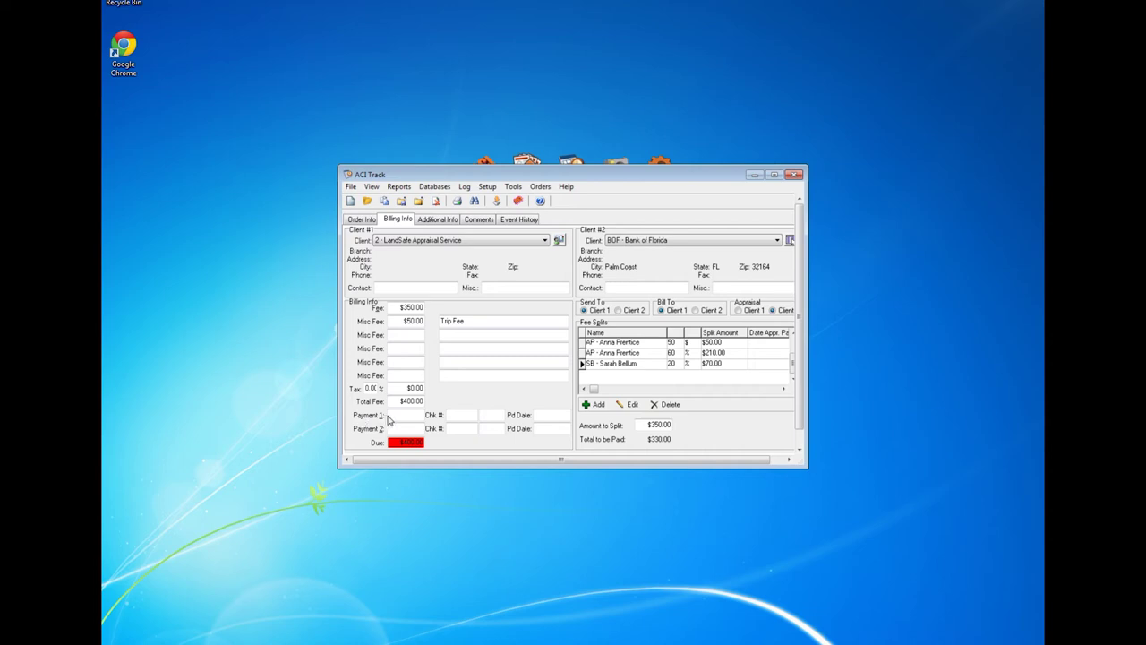
pyautogui.click(401, 416)
pyautogui.write('200.00')
pyautogui.press('Tab')
pyautogui.write('123')
# Step: Save and close the order, agreeing to update the report file
pyautogui.click(352, 189)
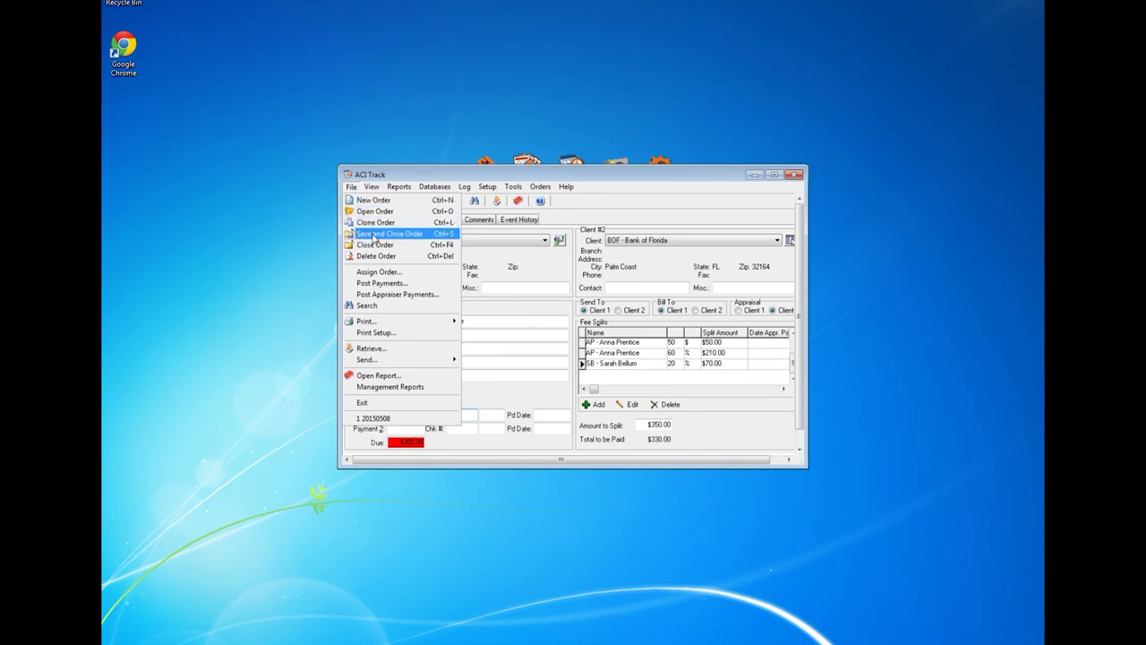
pyautogui.click(417, 235)
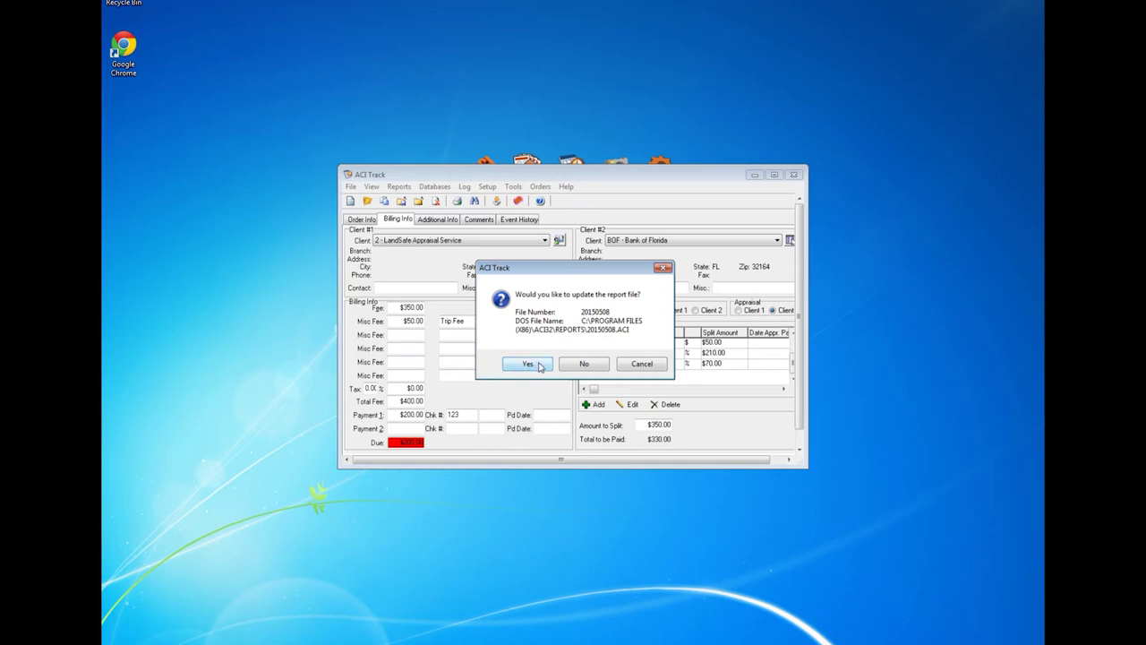
pyautogui.click(534, 365)
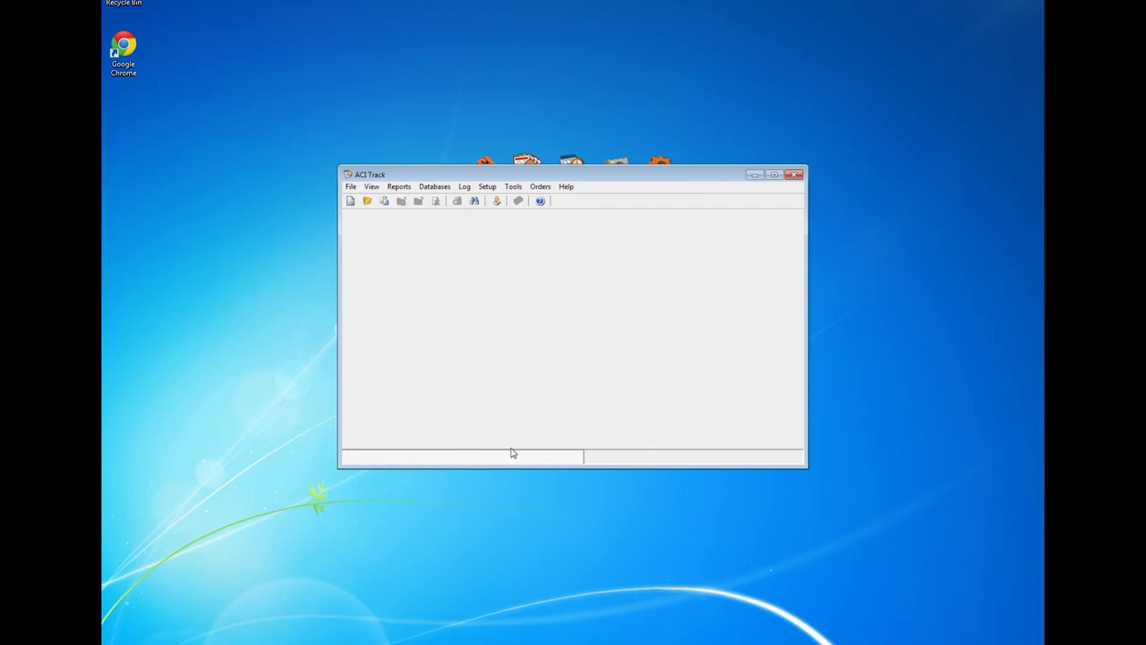
# Step: Search Post Payments for client 2 - LandSafe Appraisal Service's invoices by Ordered Date
pyautogui.click(350, 188)
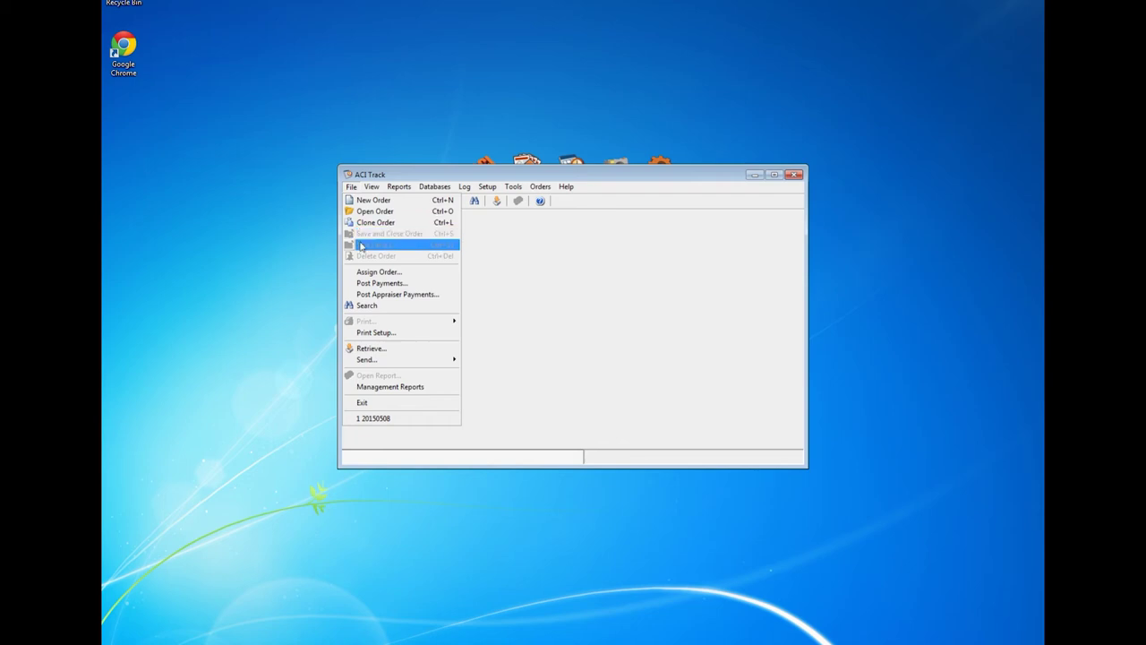
pyautogui.click(400, 285)
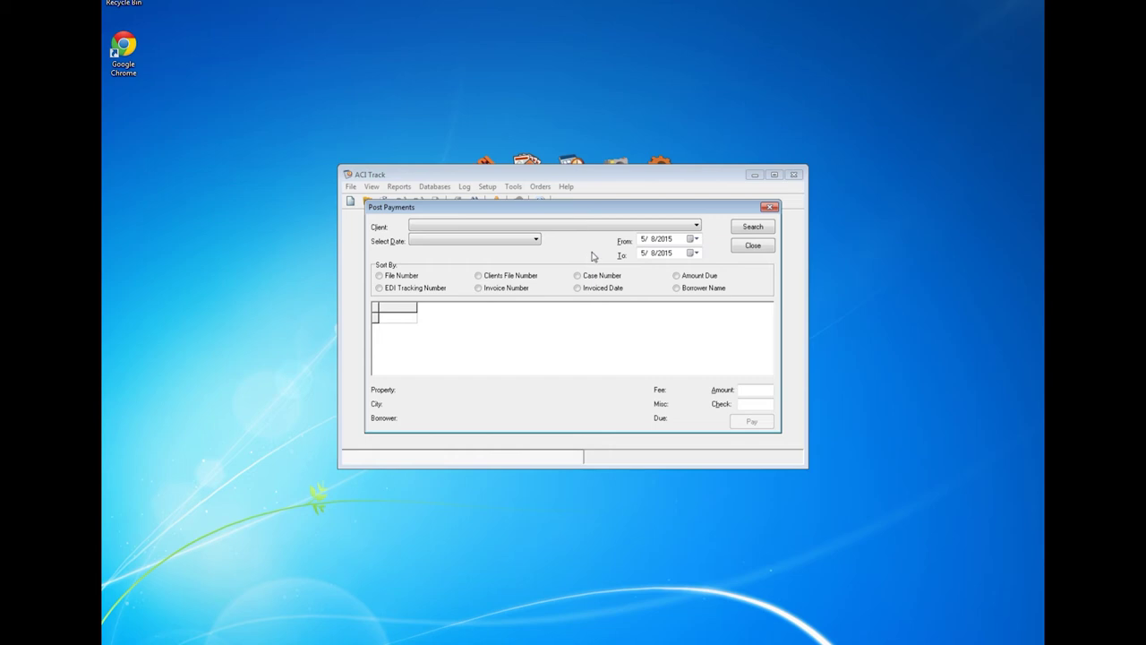
pyautogui.click(696, 227)
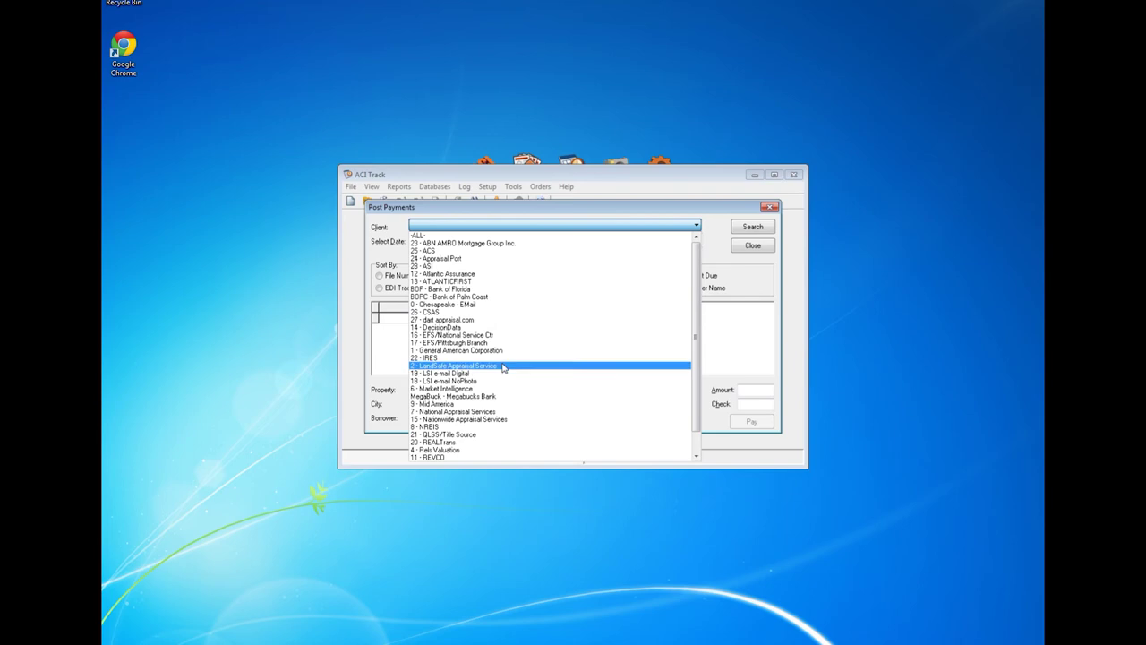
pyautogui.click(506, 366)
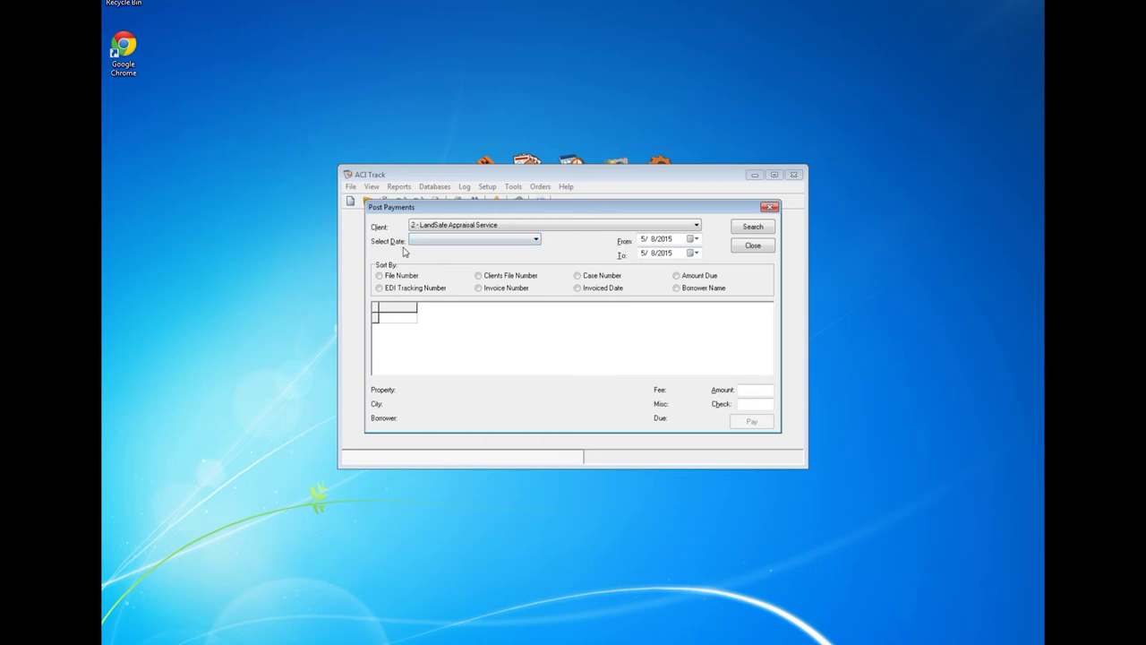
pyautogui.click(537, 240)
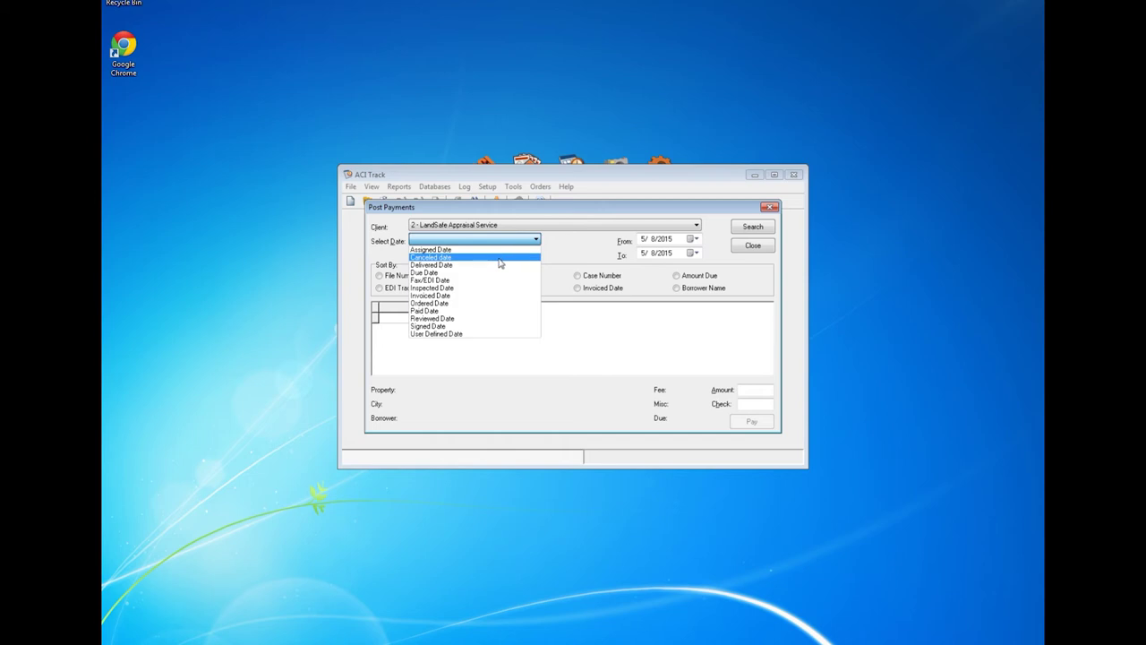
pyautogui.click(455, 304)
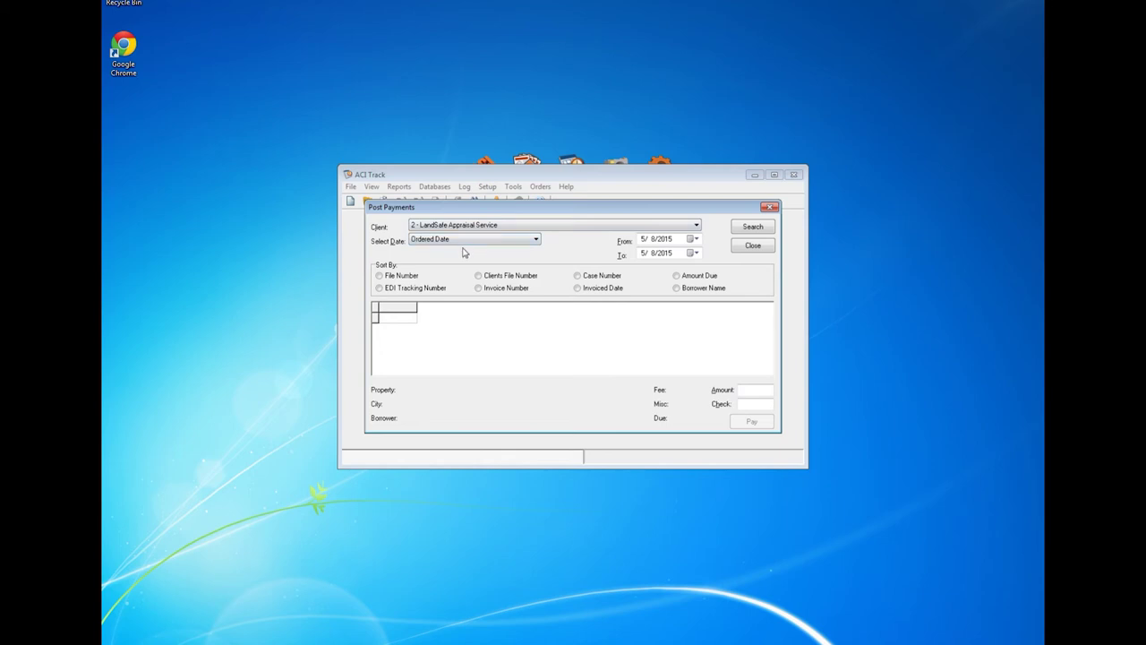
pyautogui.click(752, 227)
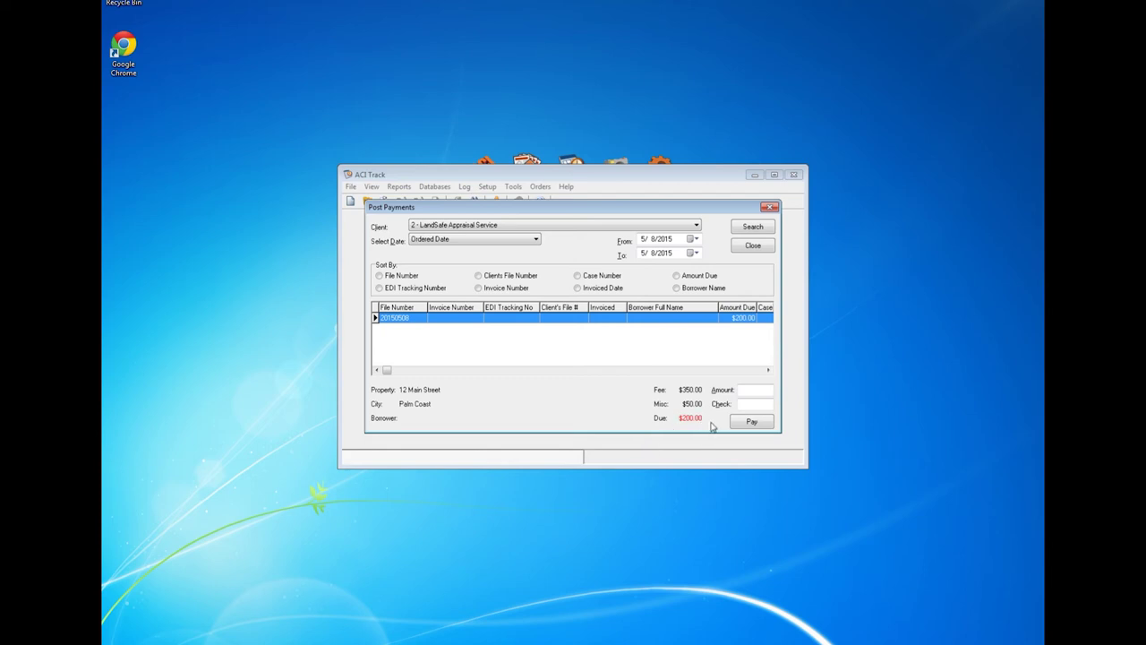
# Step: Pay invoice 20150508 with a 200.00 amount and check number 456
pyautogui.click(752, 389)
pyautogui.write('2')
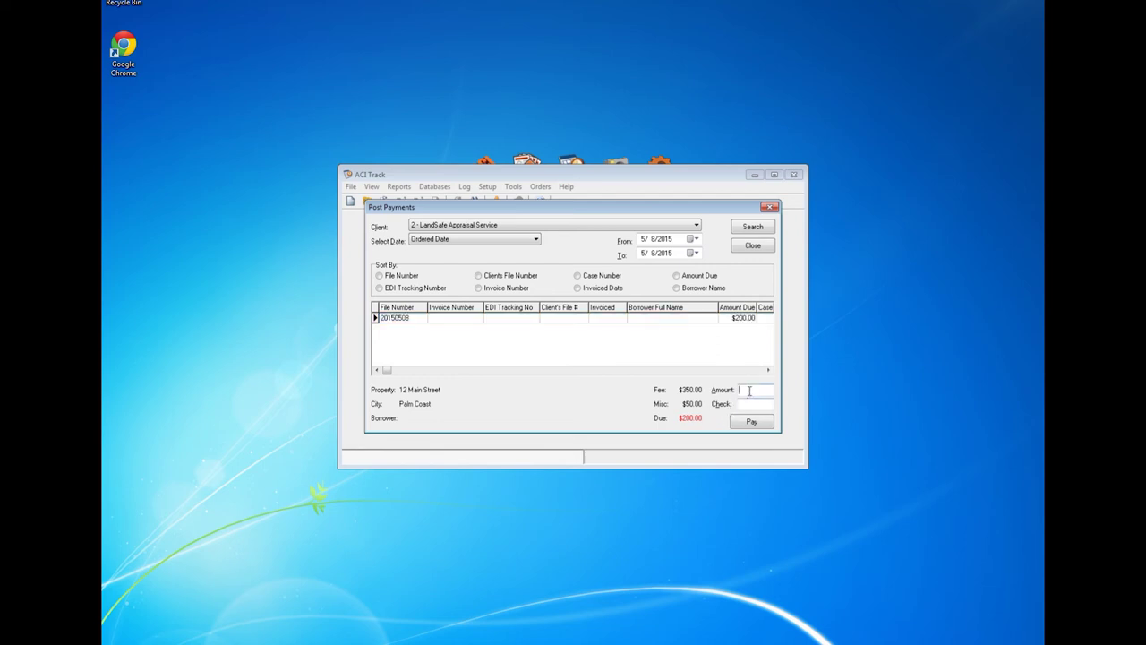
pyautogui.write('00.00')
pyautogui.click(738, 405)
pyautogui.write('456')
pyautogui.click(752, 422)
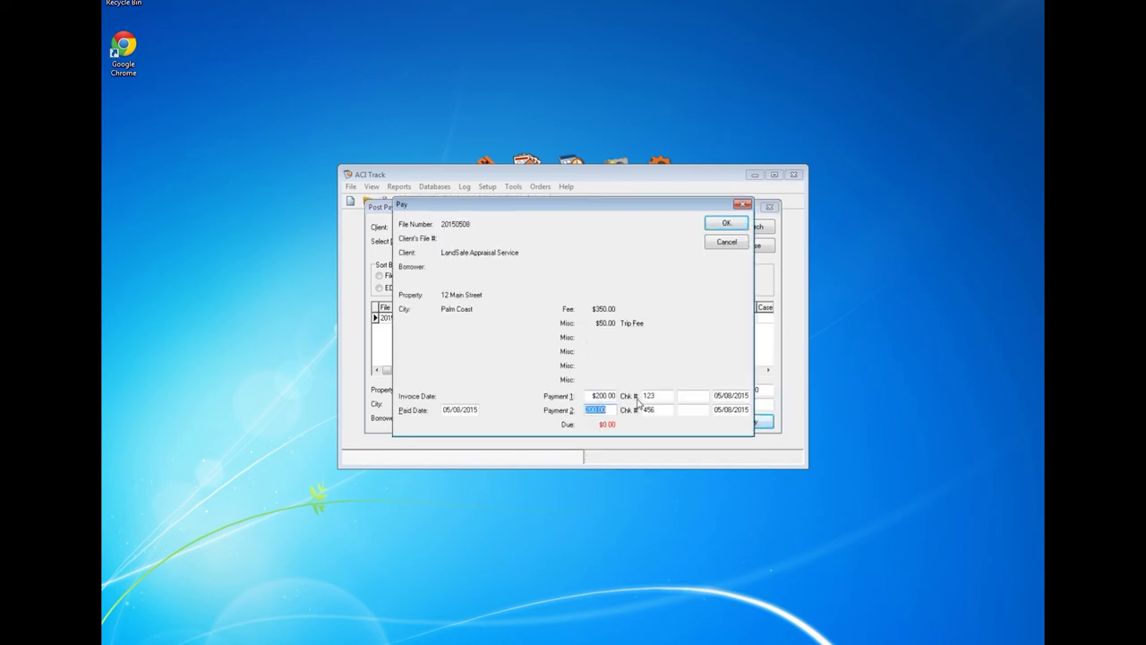
# Step: Add the user's initials for both payments, confirm and update the report file, then close Post Payments
pyautogui.click(692, 397)
pyautogui.write('EGR')
pyautogui.click(691, 410)
pyautogui.write('EGR')
pyautogui.click(728, 224)
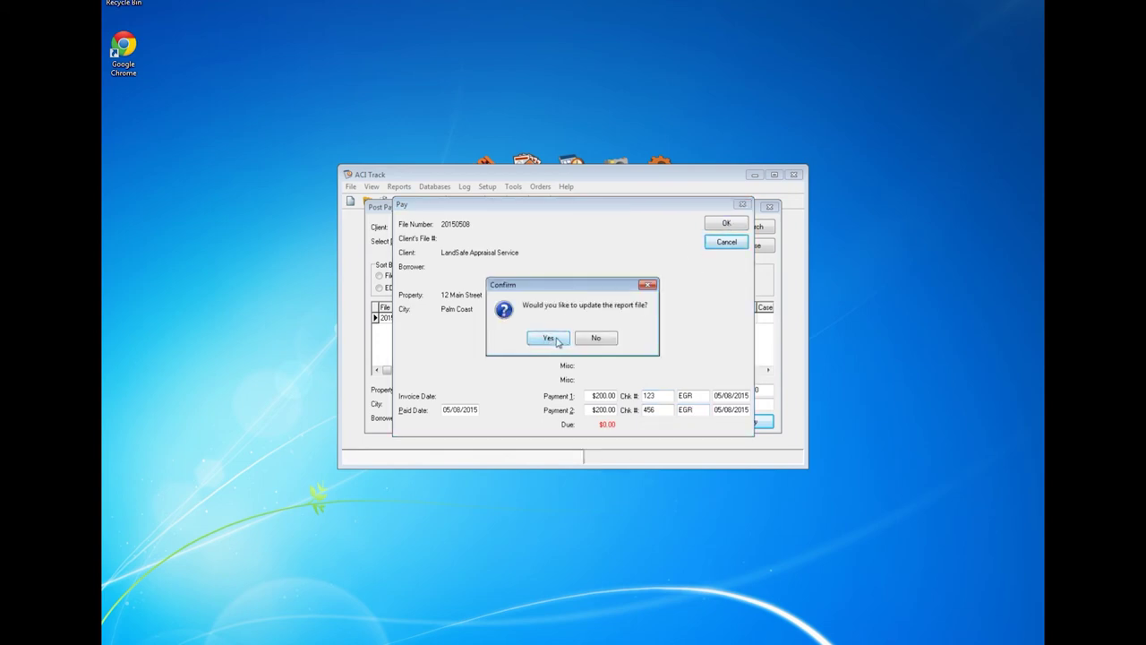
pyautogui.click(549, 338)
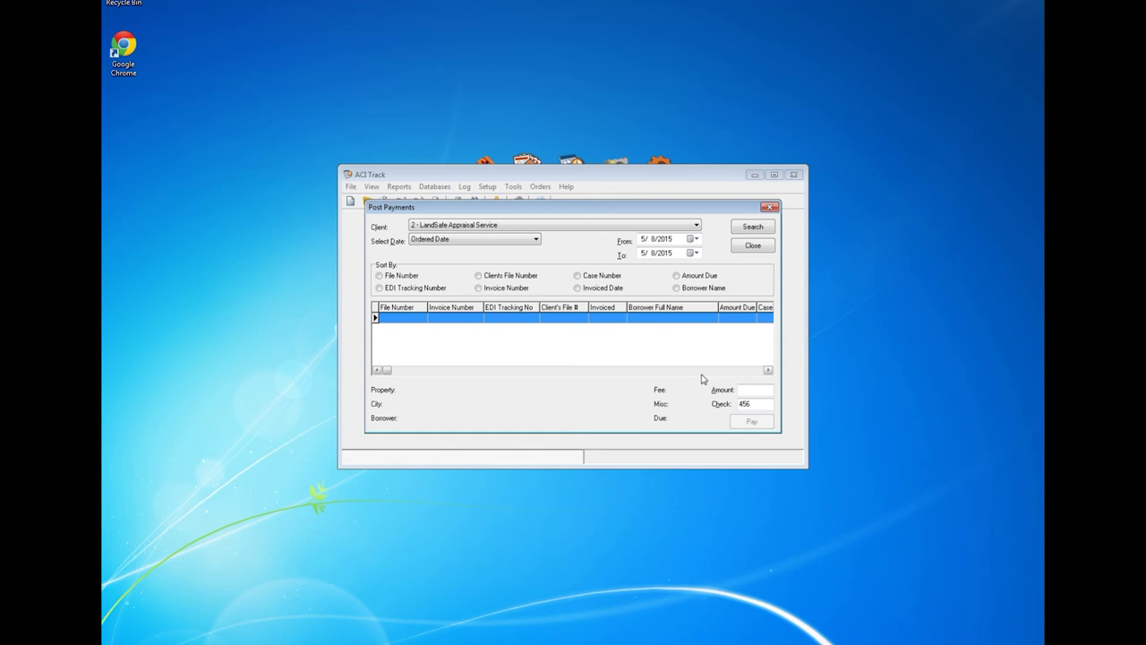
pyautogui.click(754, 247)
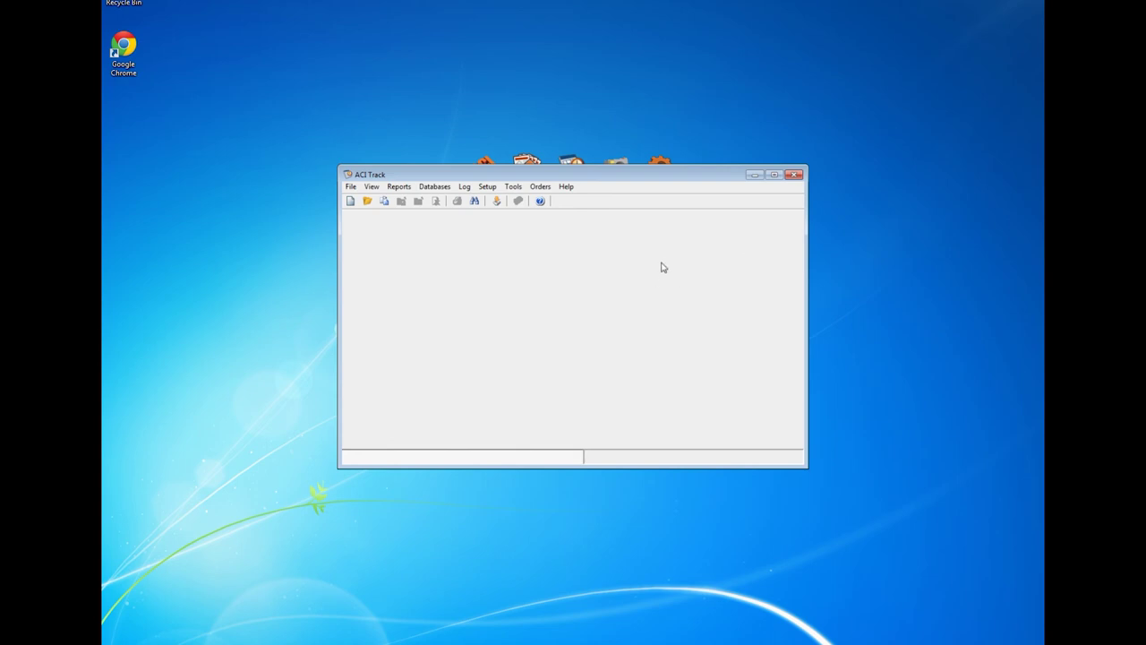
# Step: Search Post Appraiser Payments for the first appraiser's unpaid splits, filtered by Ordered Date
pyautogui.click(352, 187)
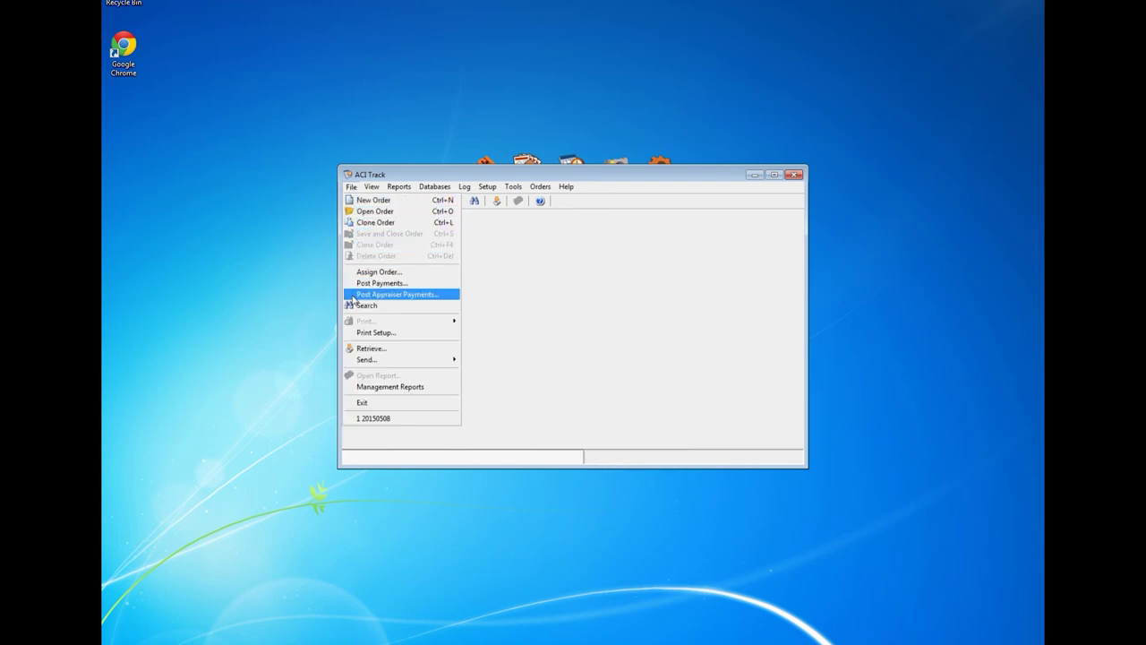
pyautogui.click(411, 296)
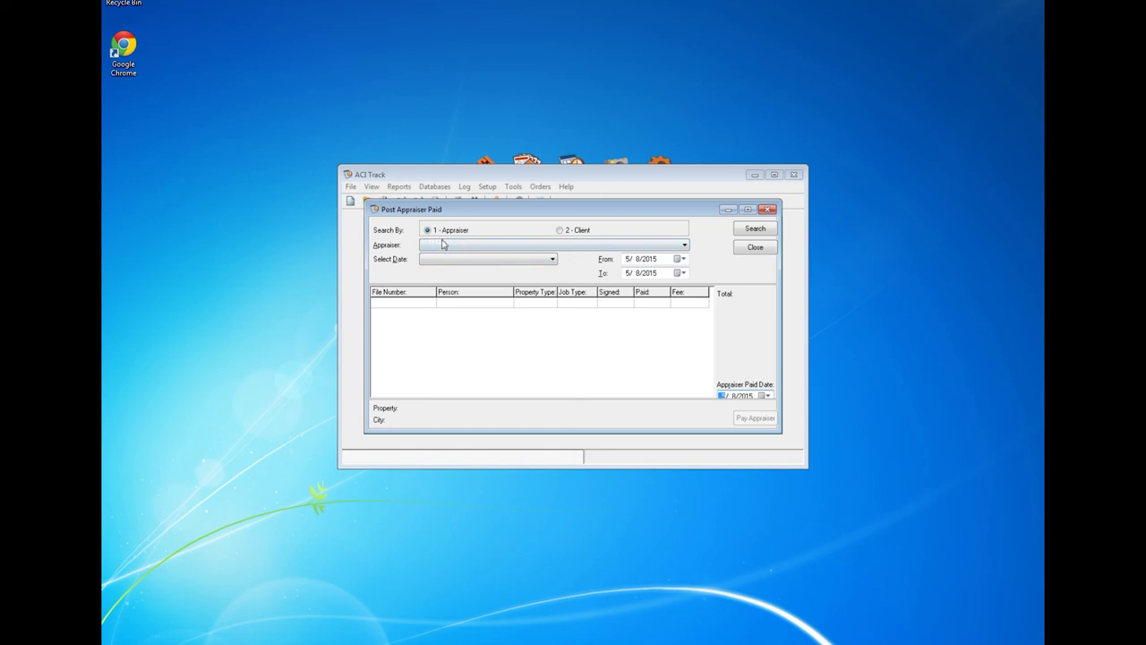
pyautogui.click(685, 247)
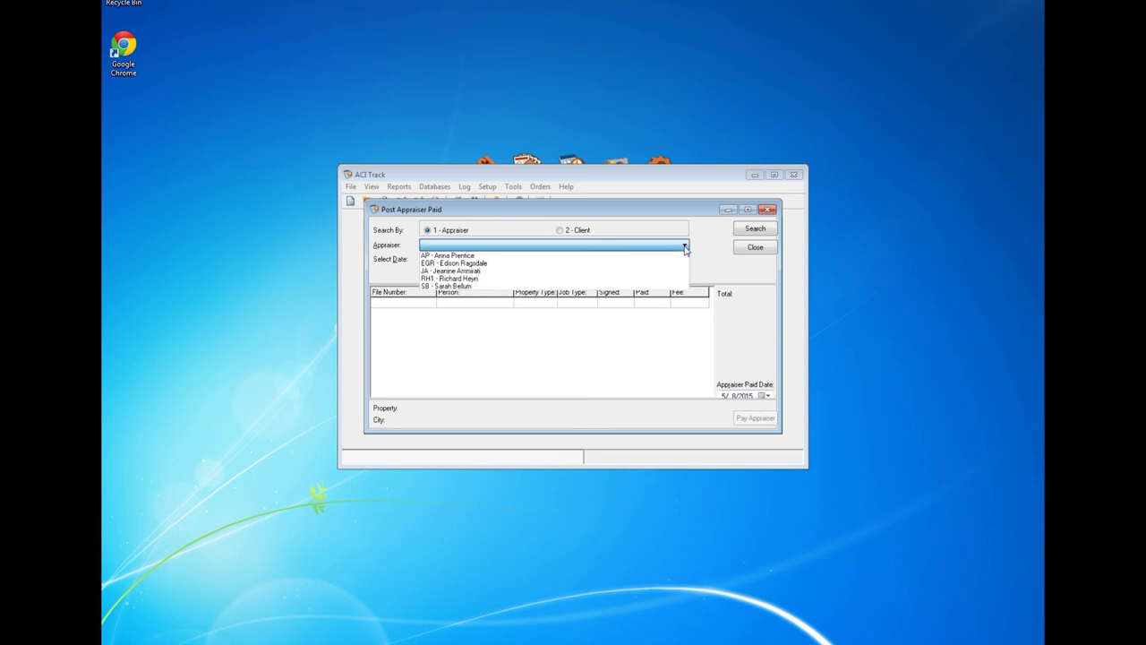
pyautogui.click(486, 257)
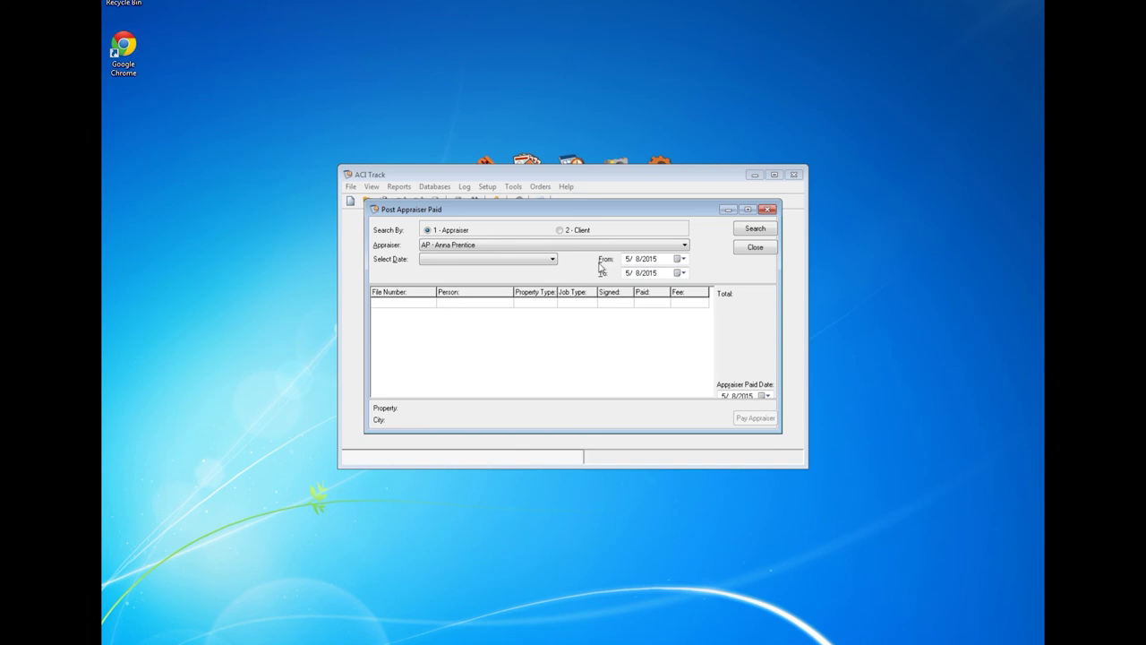
pyautogui.click(553, 258)
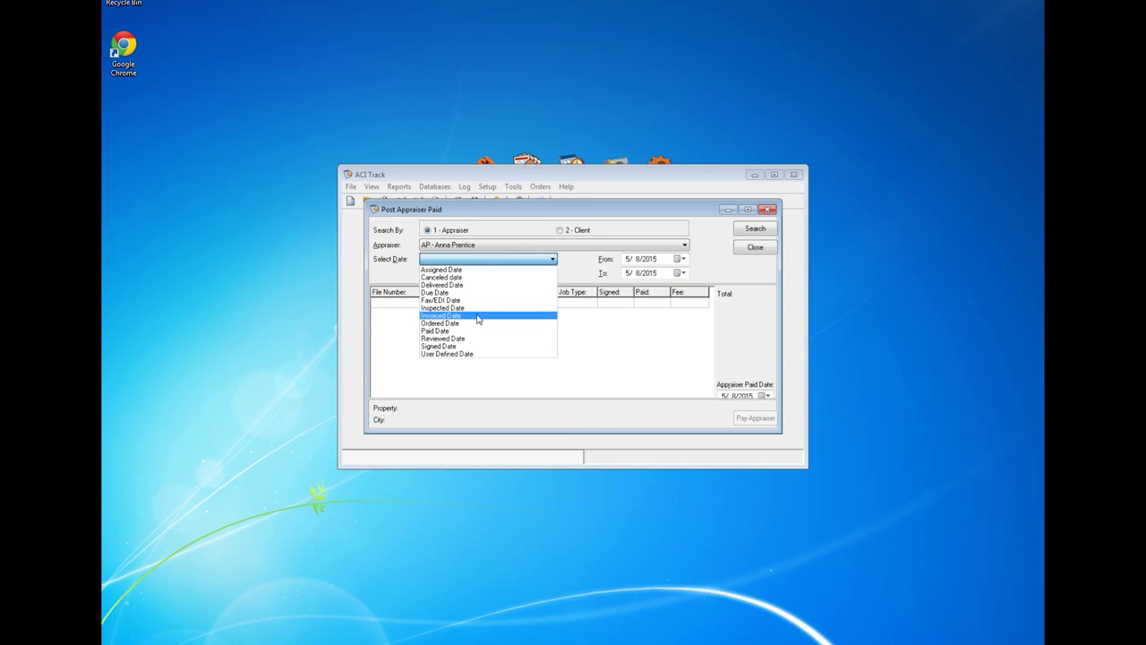
pyautogui.click(467, 324)
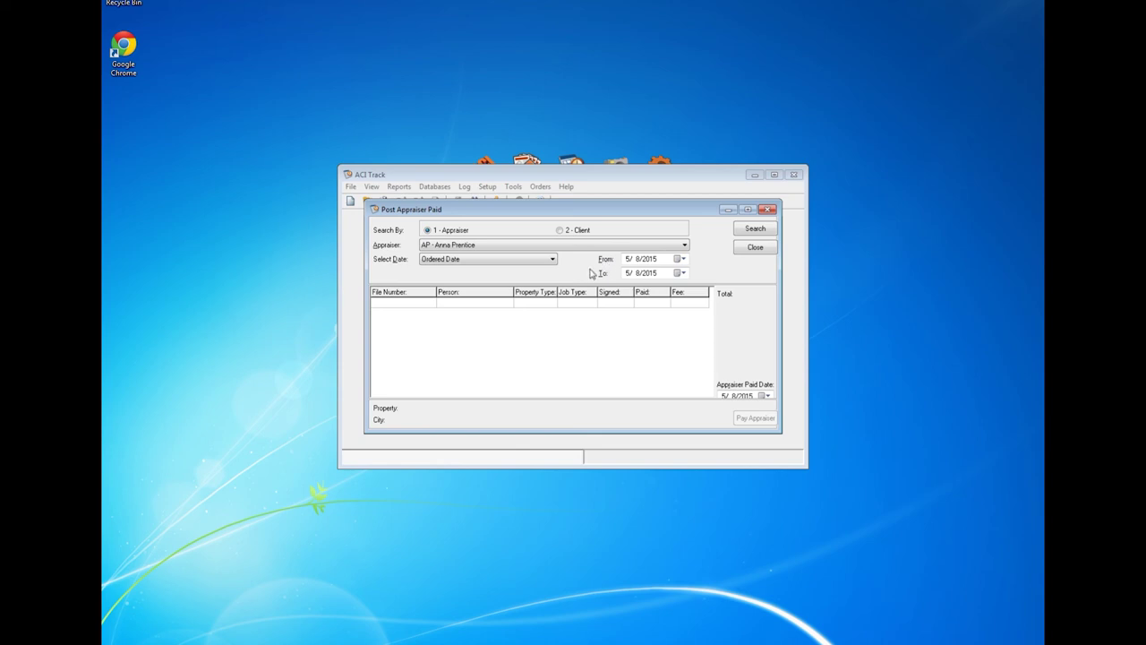
pyautogui.click(758, 231)
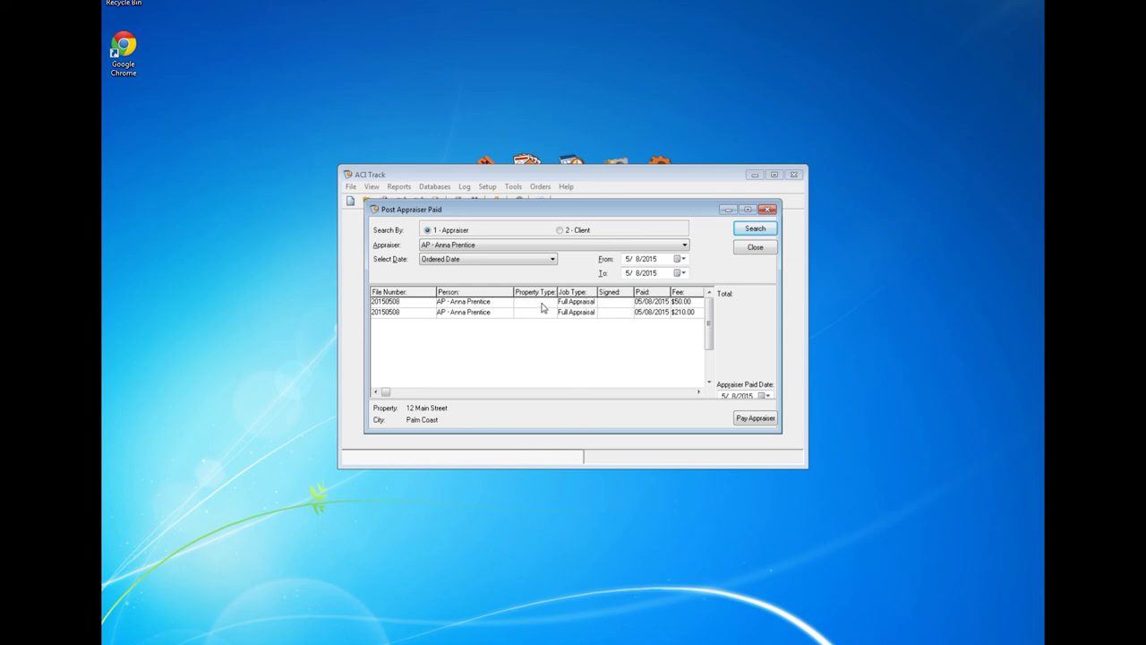
# Step: Select the $50.00 and $210.00 fee splits for order 20150508 and pay the appraiser
pyautogui.click(542, 304)
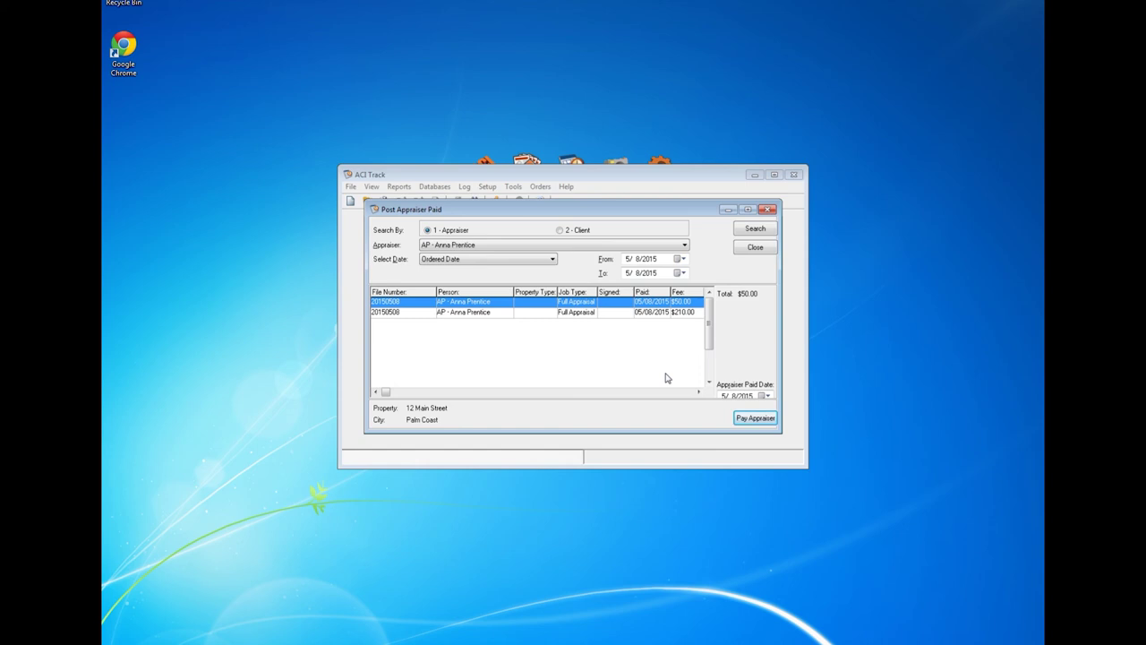
pyautogui.hotkey('ctrl', 'a')
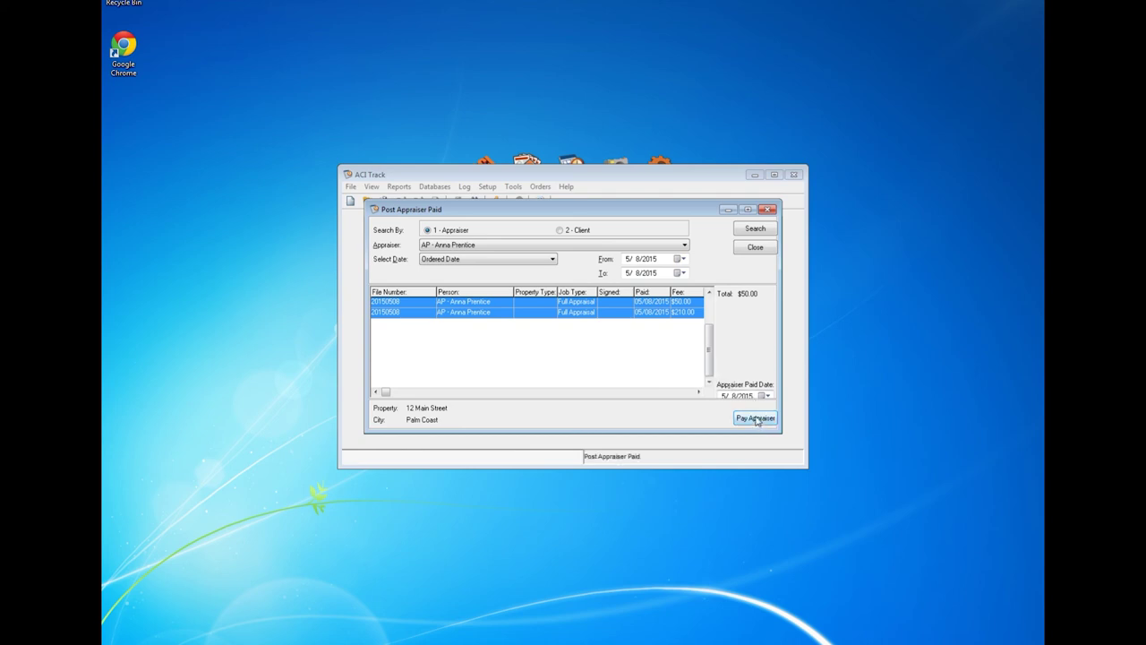
pyautogui.click(757, 420)
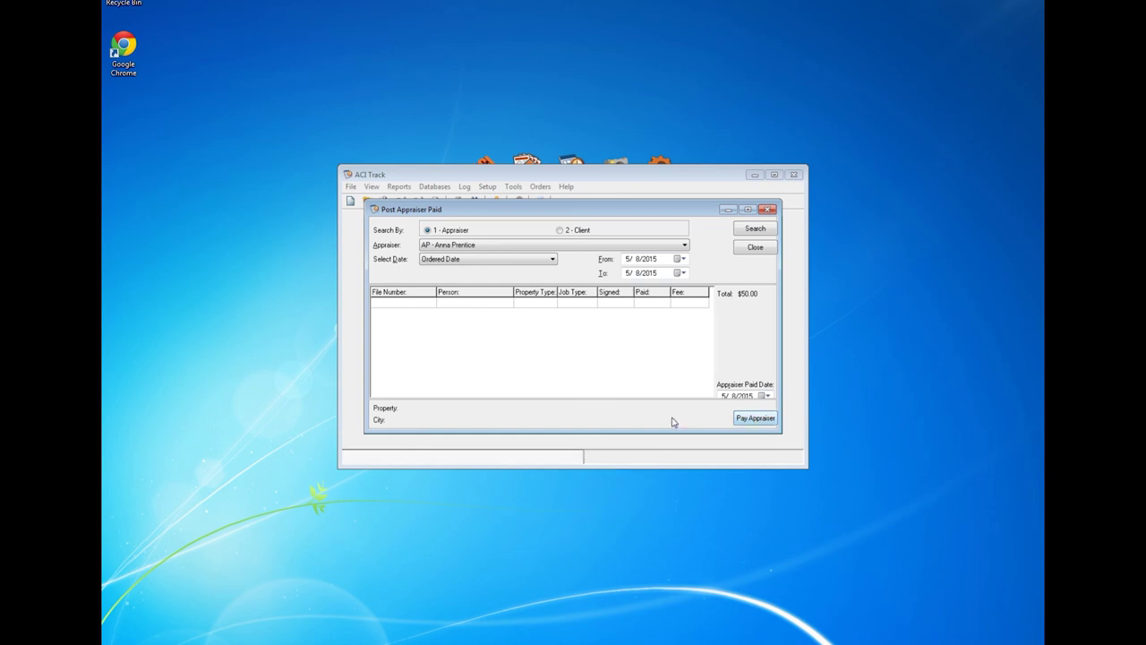